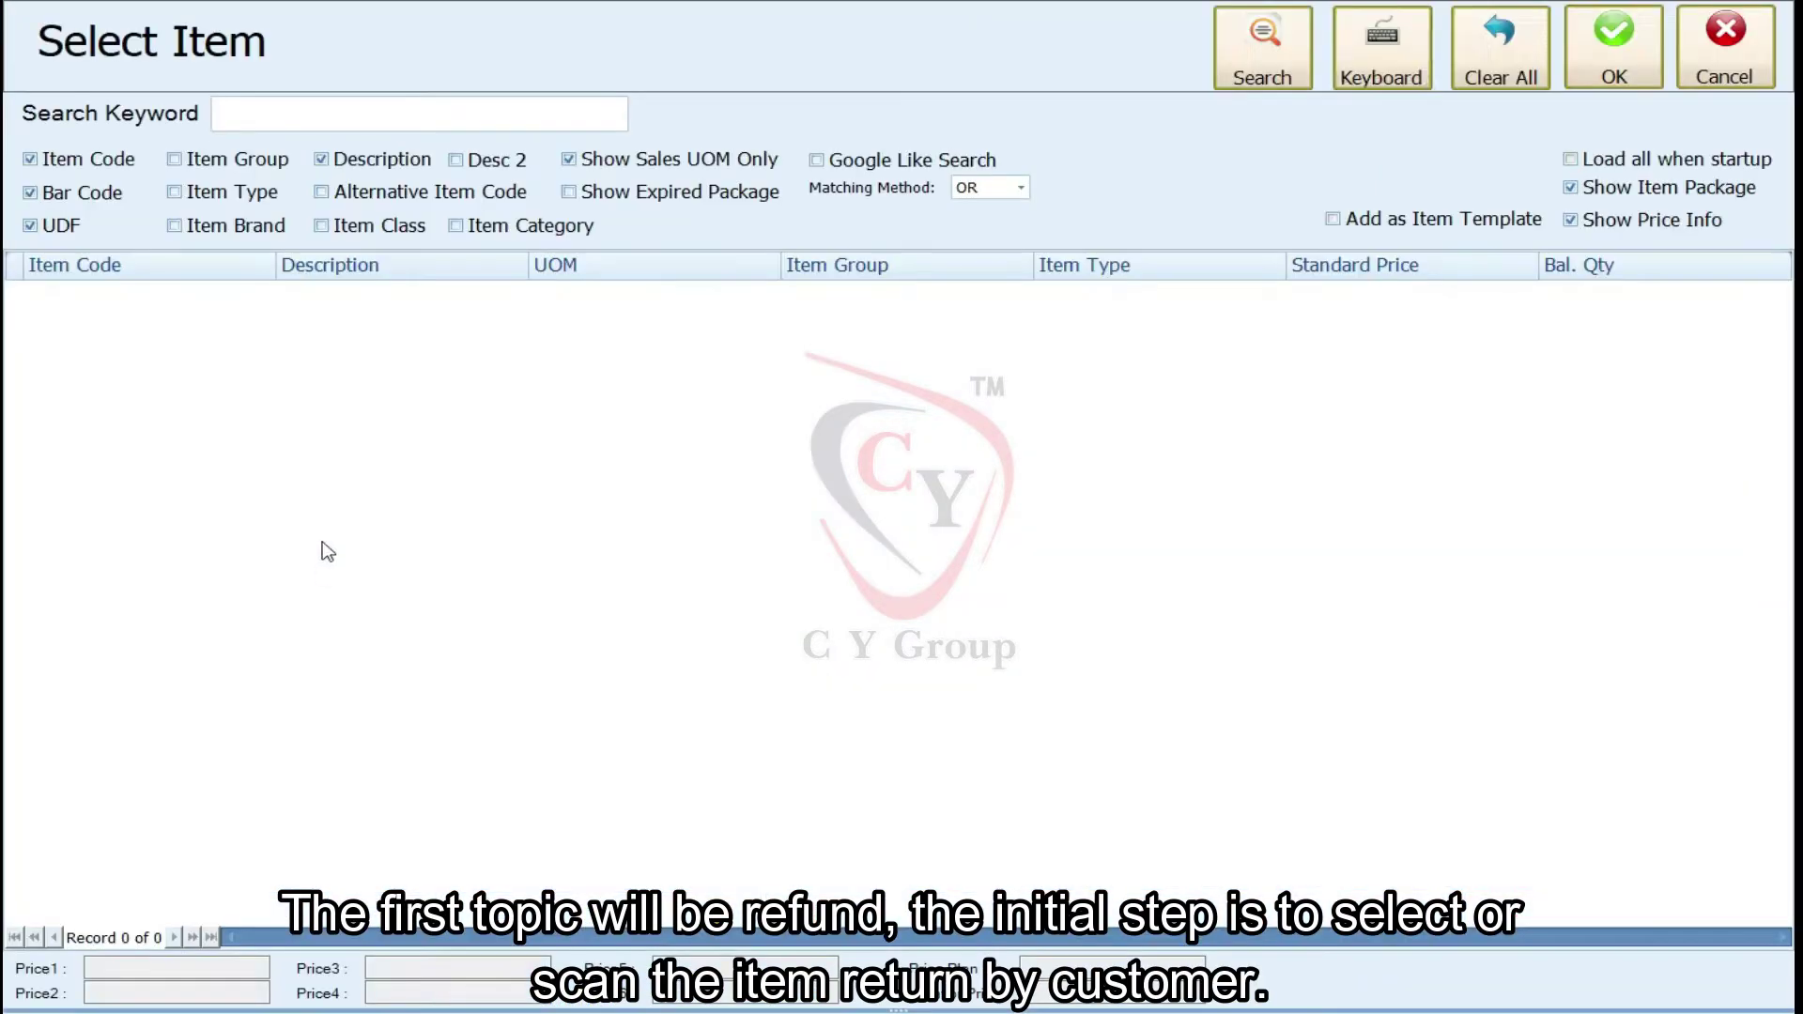
# Put SP-02 iPhone 13 Pro (4,899.00) on the bill with a quantity of -1
pyautogui.click(1296, 44)
pyautogui.click(432, 368)
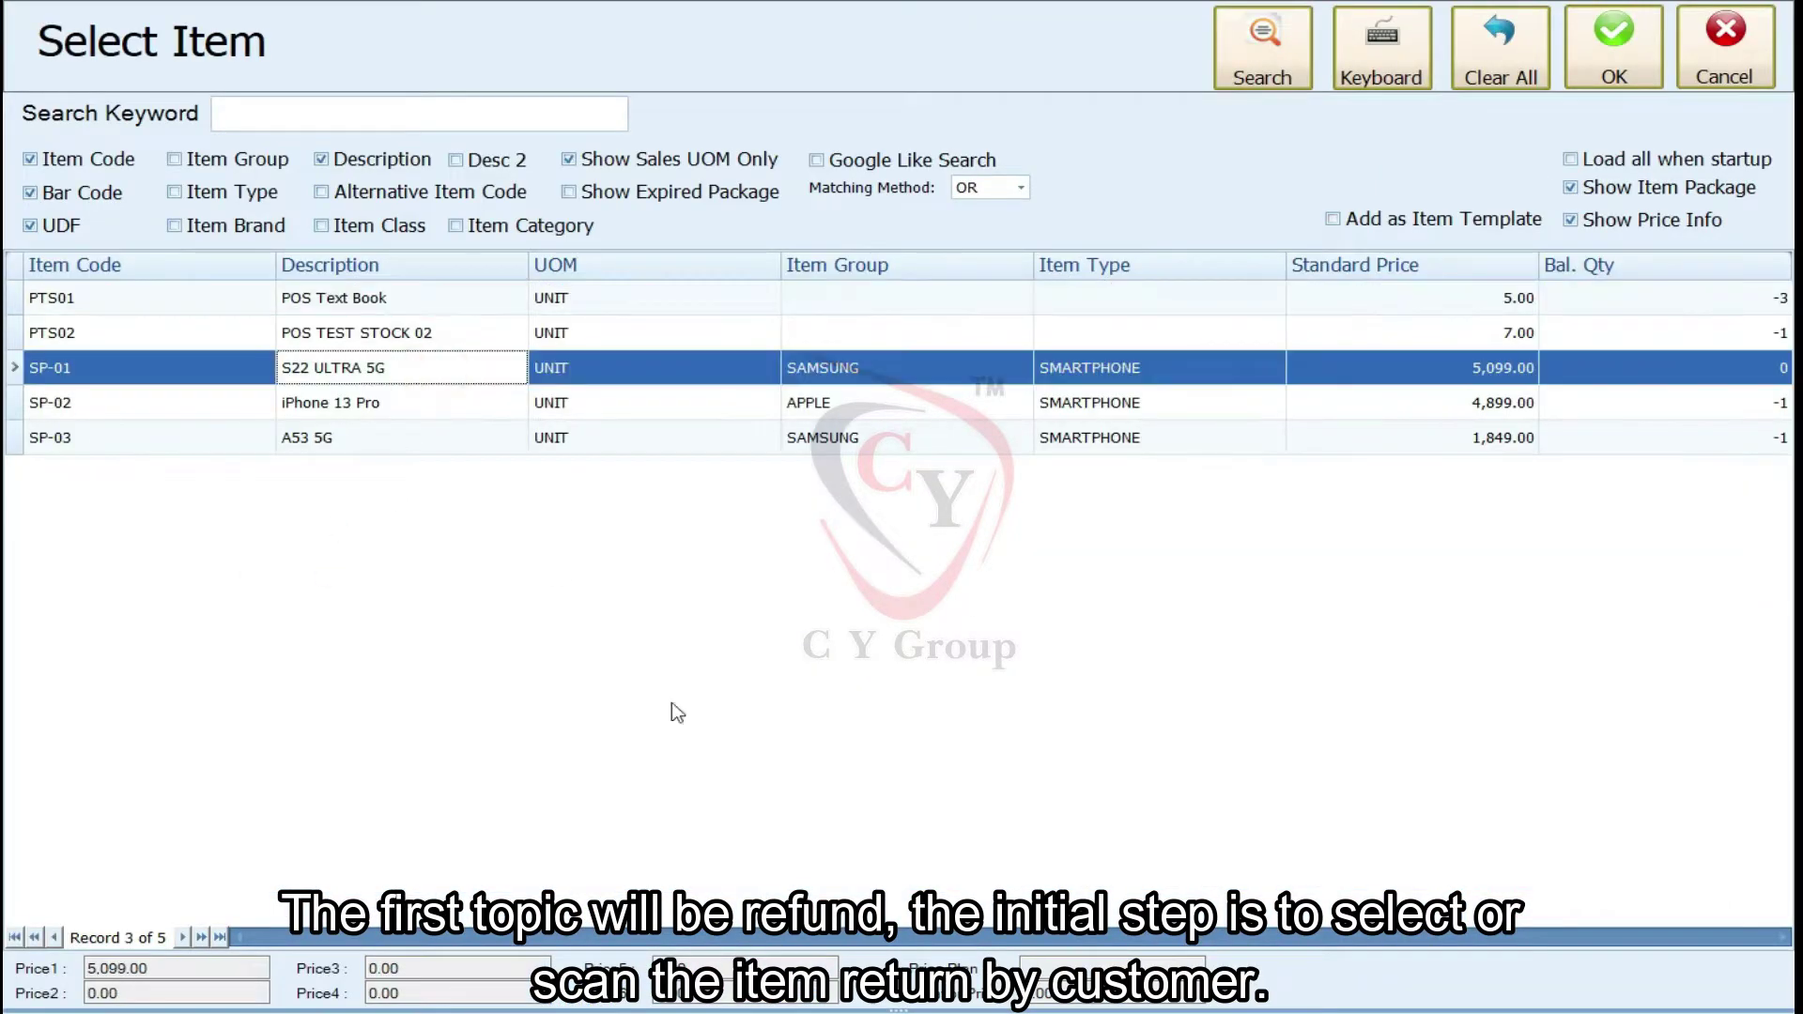
pyautogui.click(611, 404)
pyautogui.click(1638, 45)
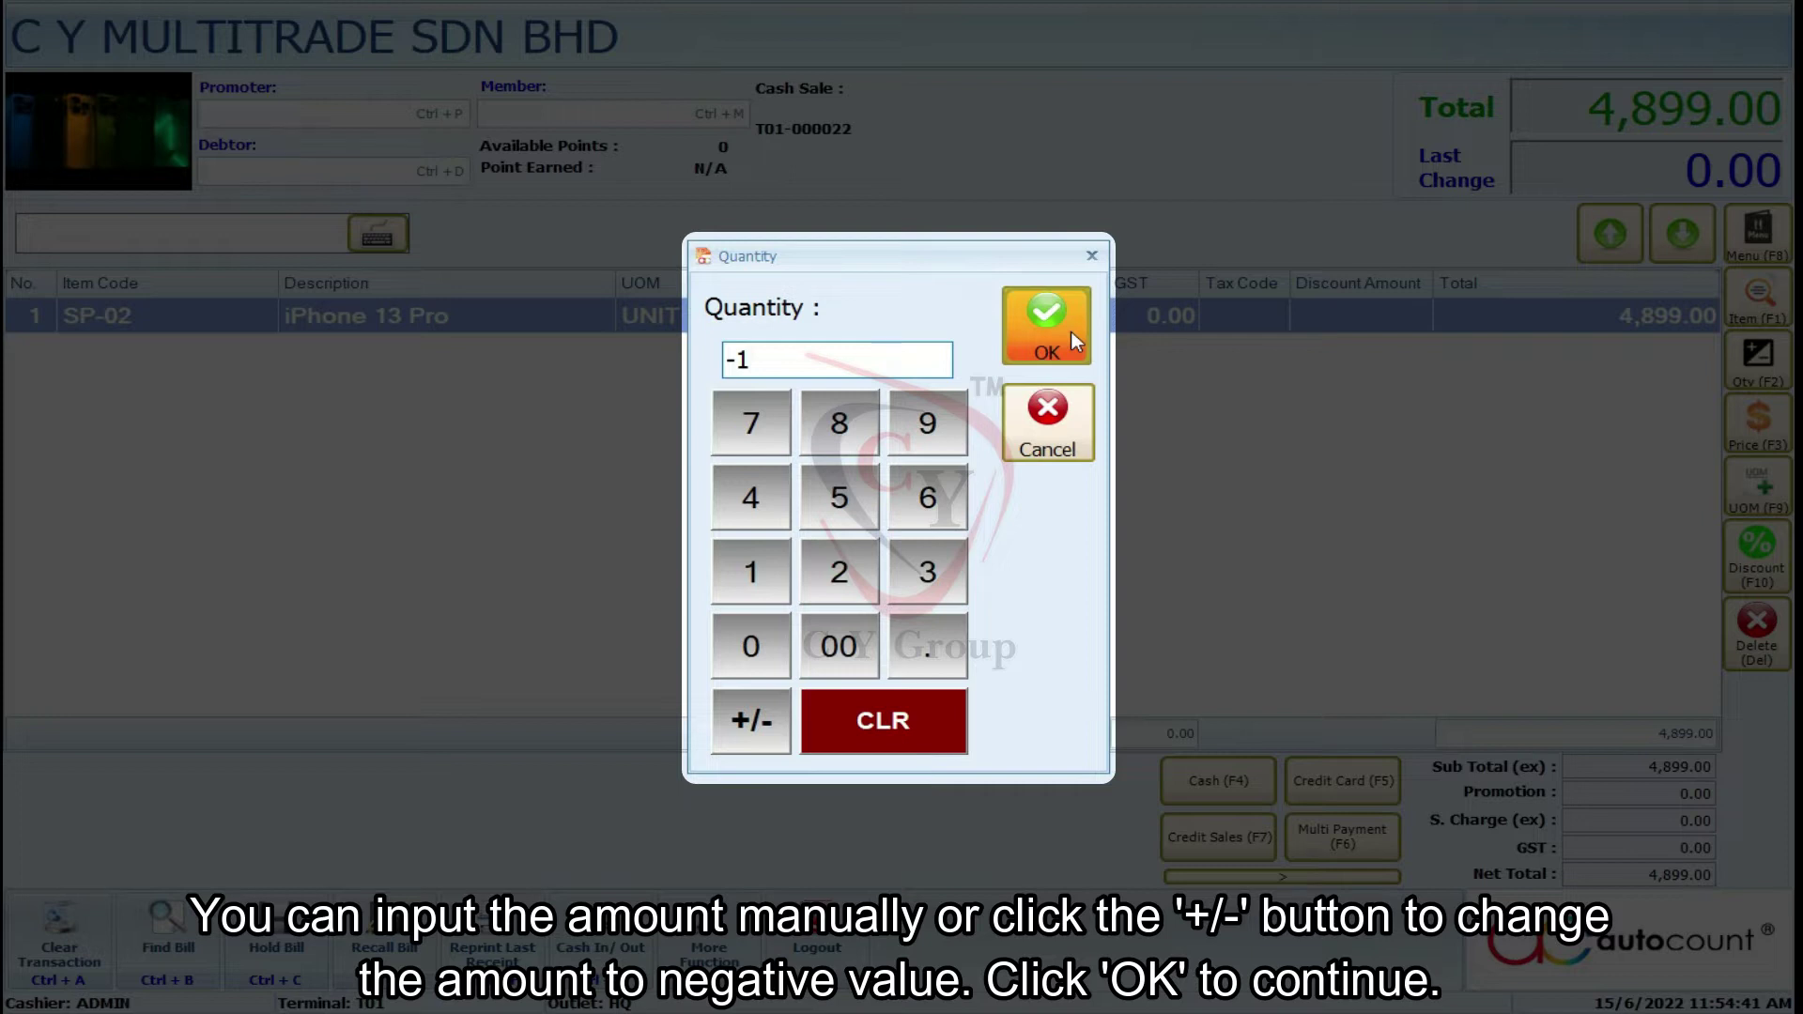
# Confirm the -1 quantity and link the iPhone return to receipt T01-000020, totalling -4,899.00
pyautogui.click(1070, 331)
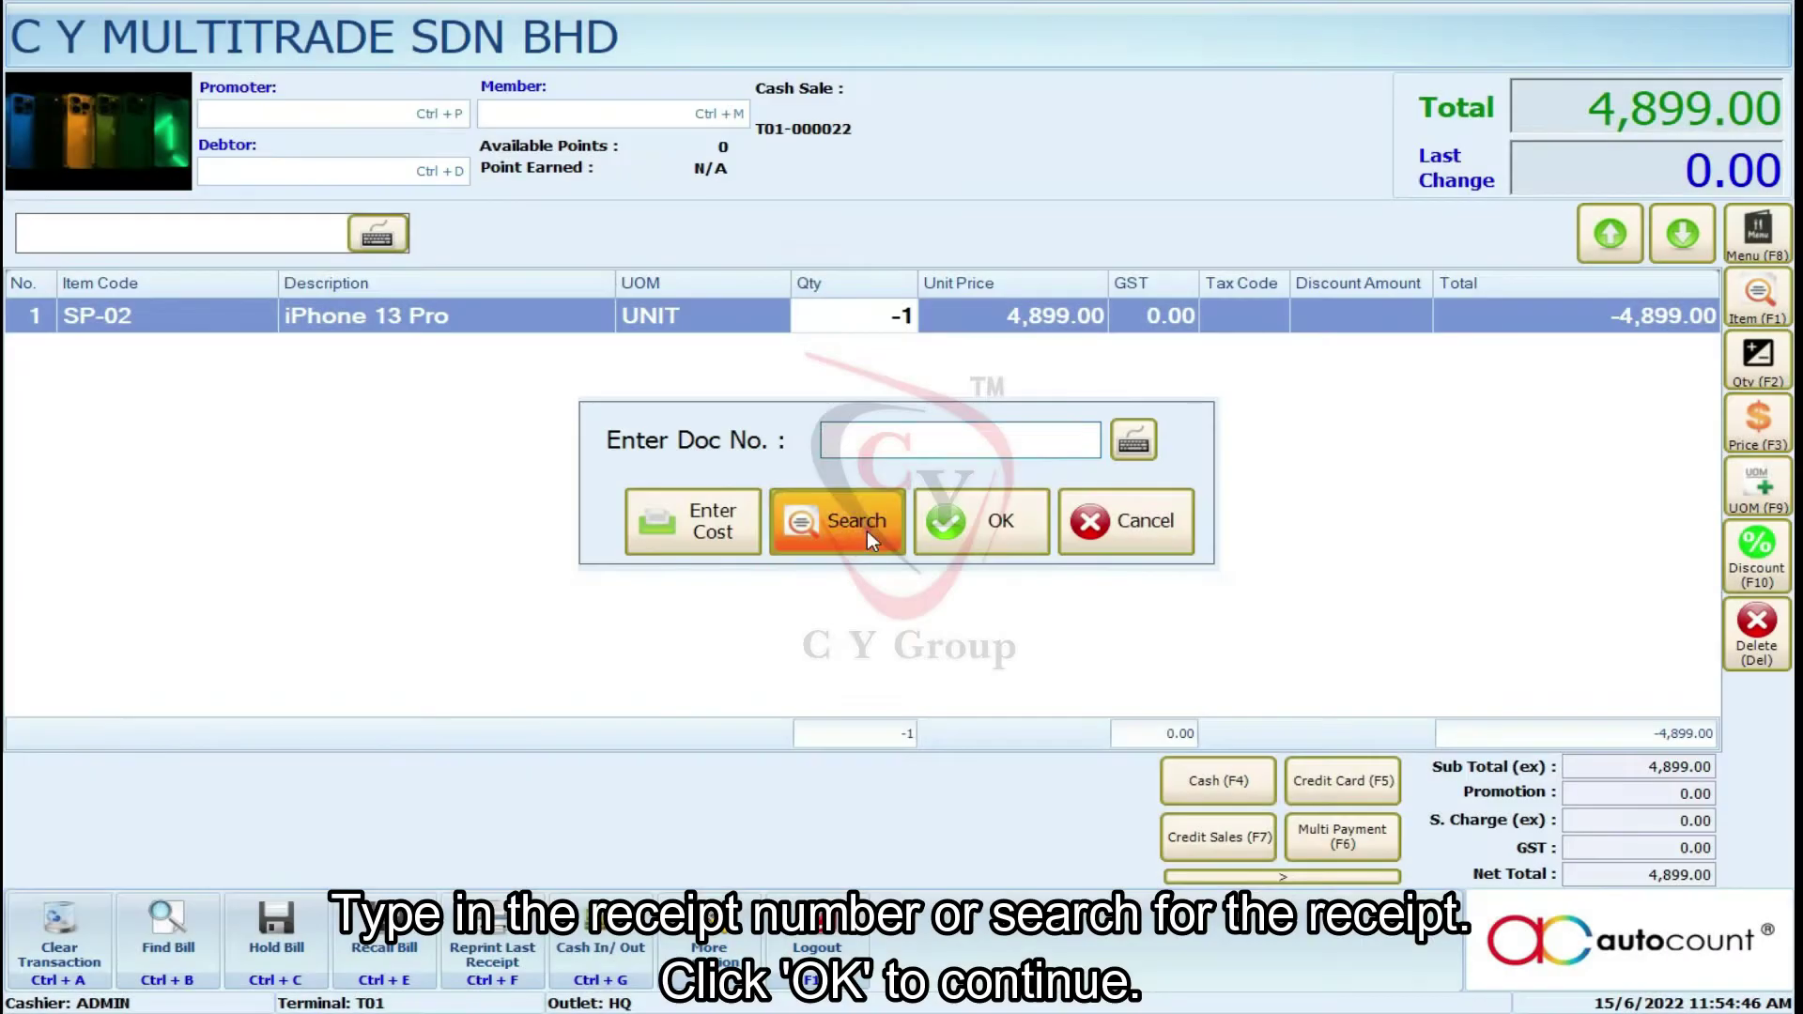
pyautogui.click(866, 531)
pyautogui.click(1373, 13)
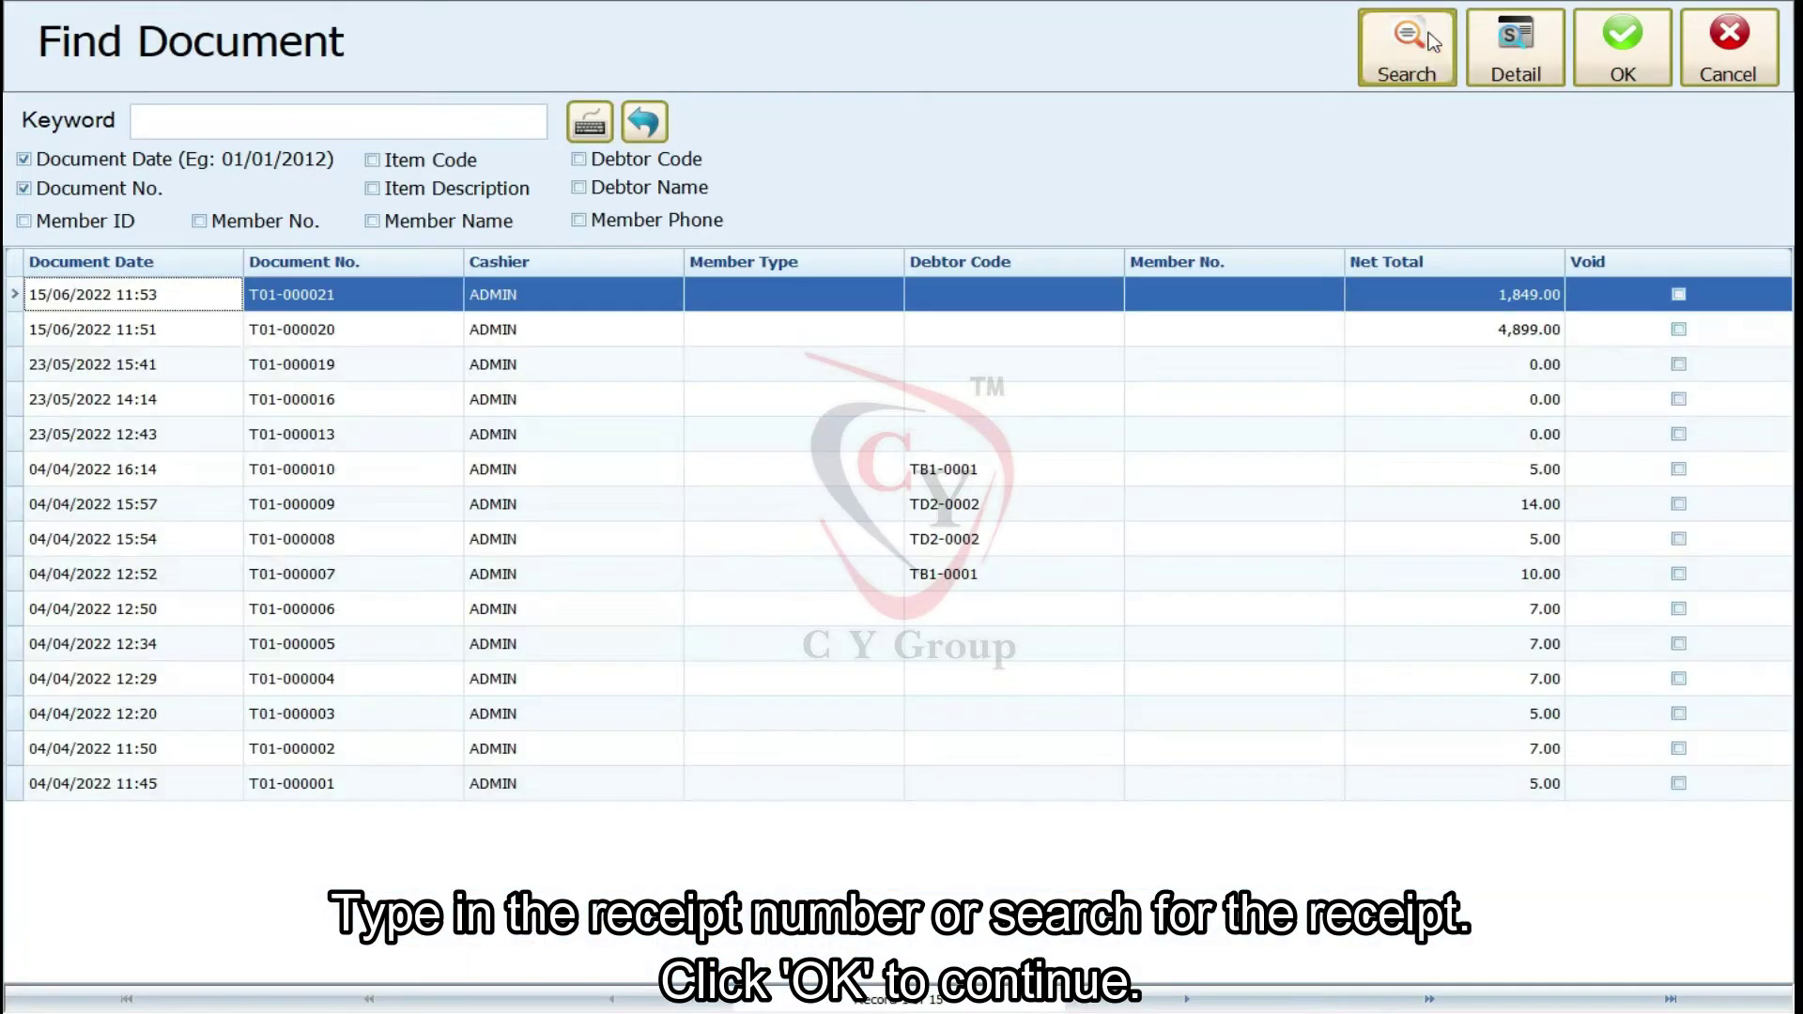
pyautogui.click(419, 329)
pyautogui.click(1623, 49)
pyautogui.click(1021, 549)
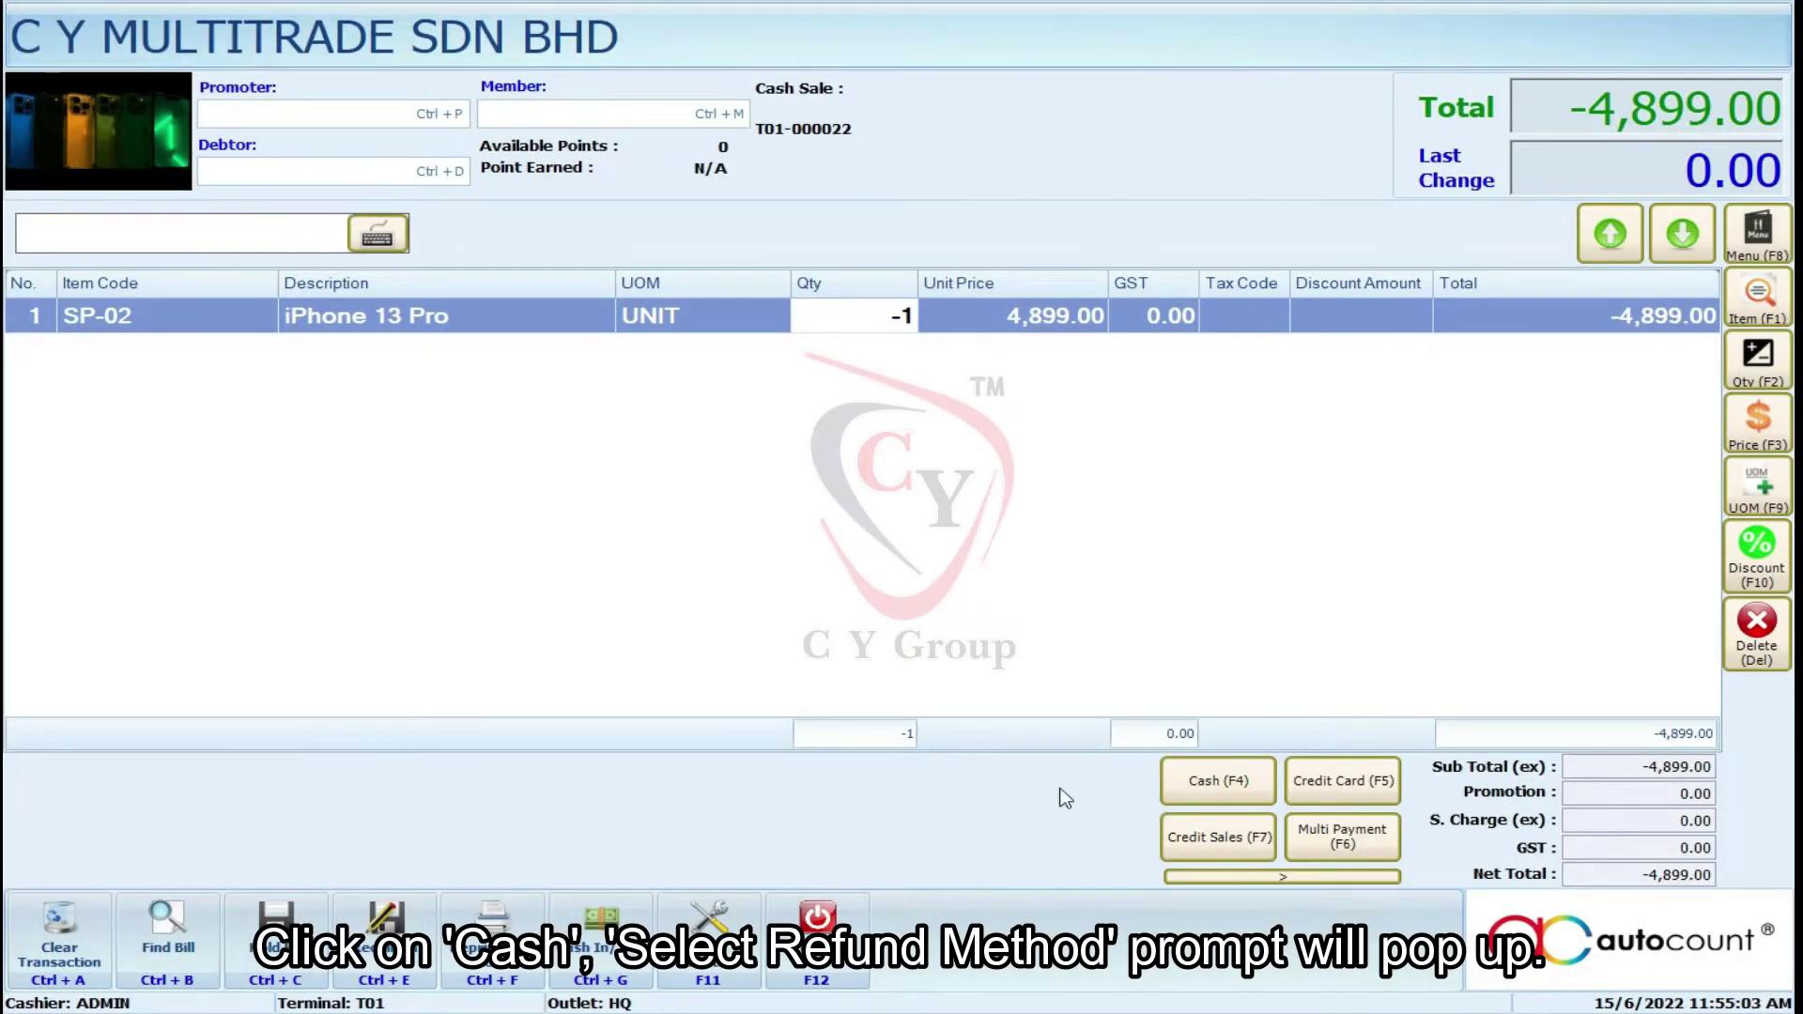
# Pay out the -4,899.00 iPhone refund to the customer in cash
pyautogui.click(1263, 794)
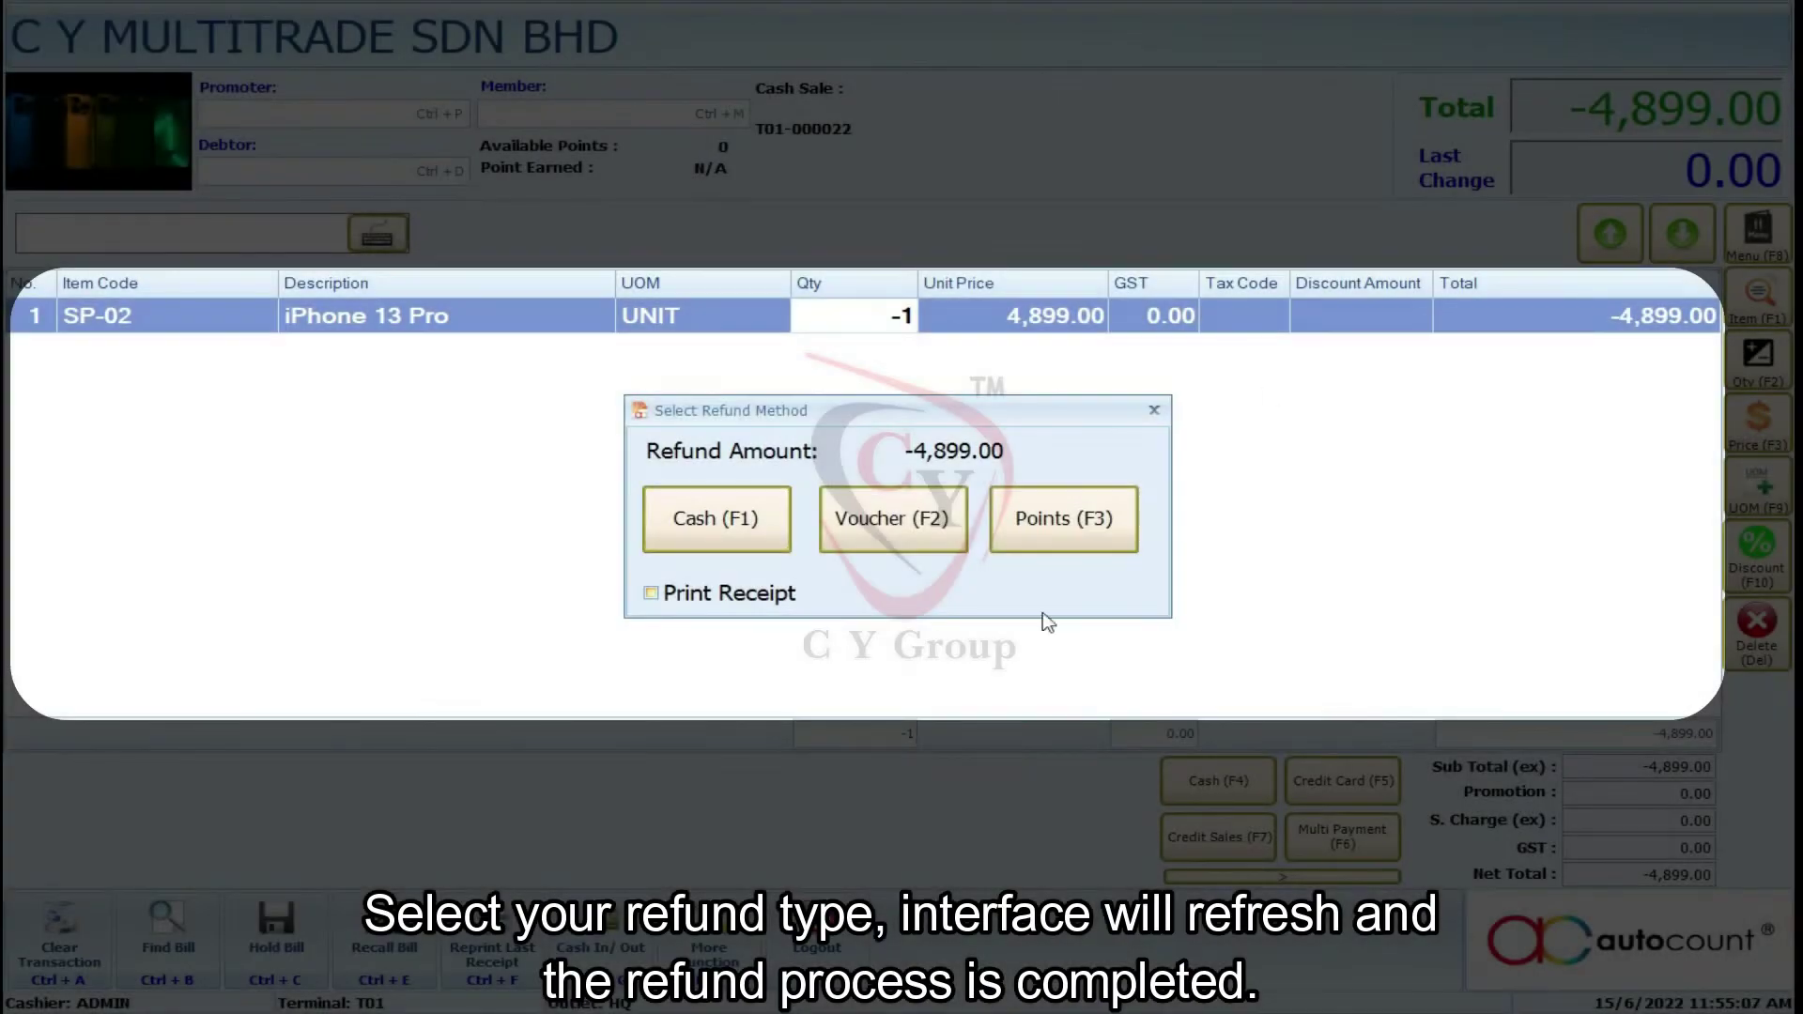
pyautogui.click(785, 552)
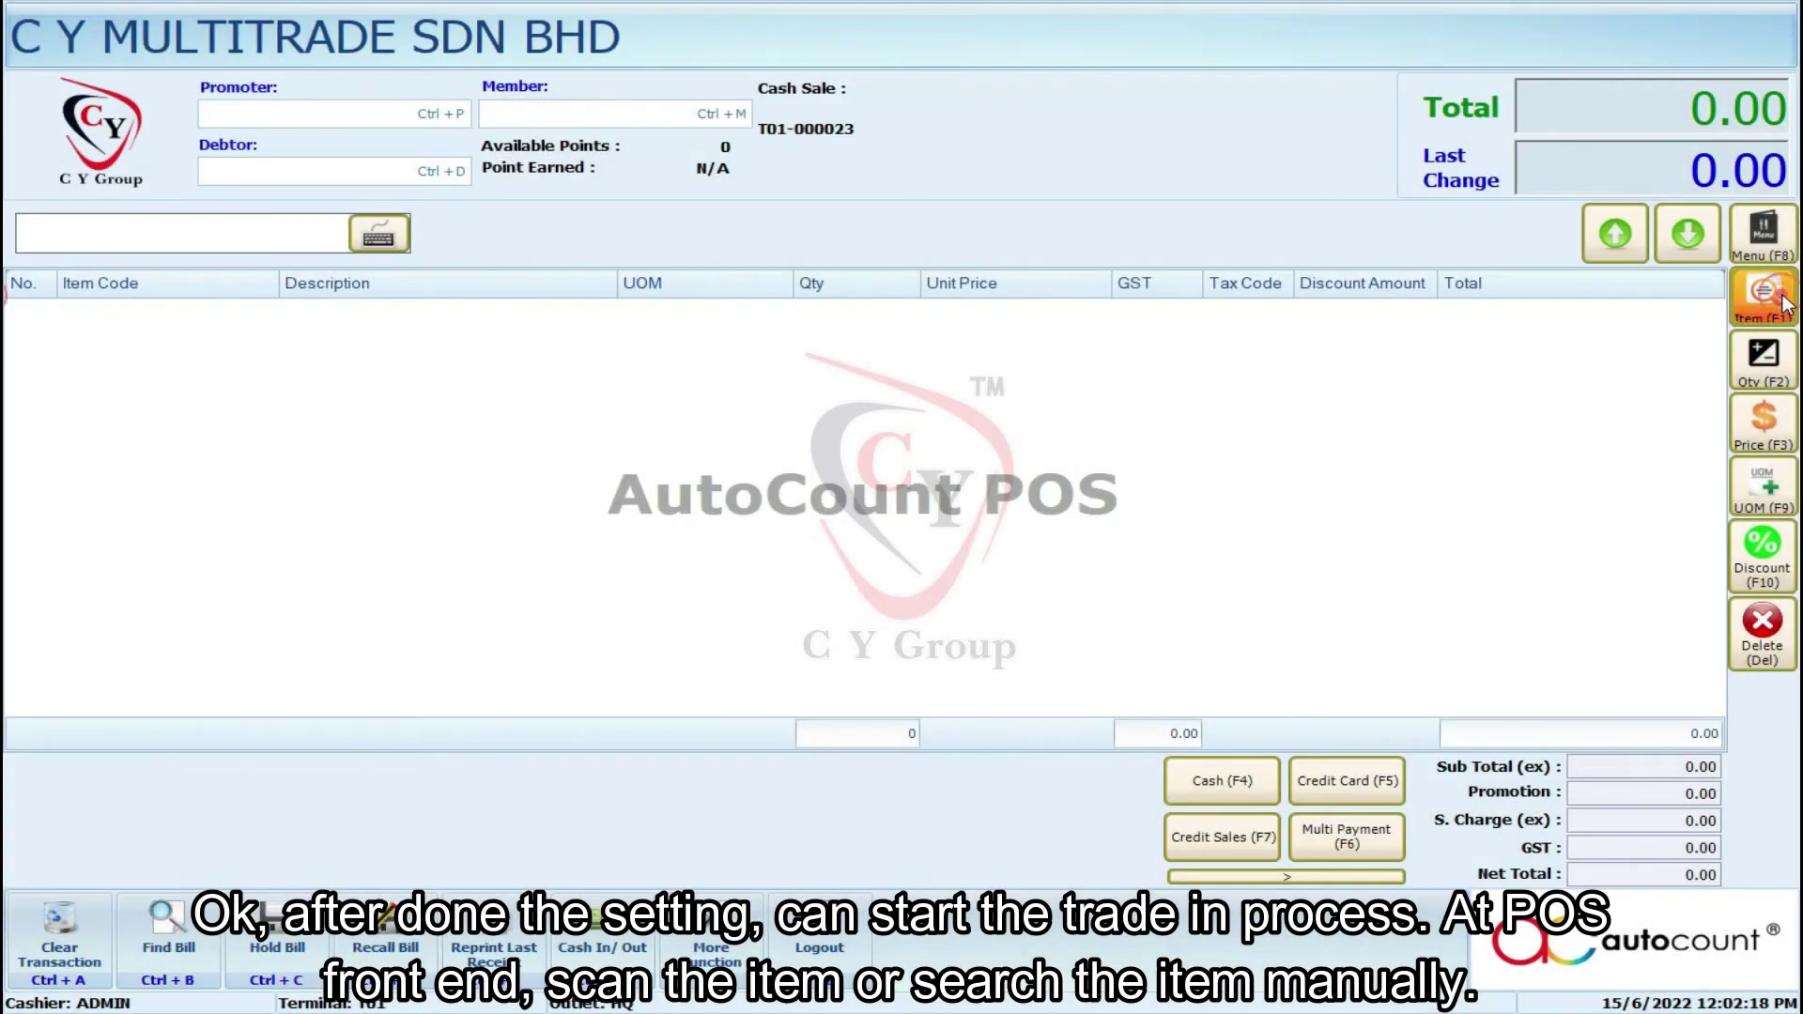
# Put S22 ULTRA 5G and A53 5G on bill T01-000023, with -1 for the A53
pyautogui.click(1785, 302)
pyautogui.press('Down')
pyautogui.press('Down')
pyautogui.press('Return')
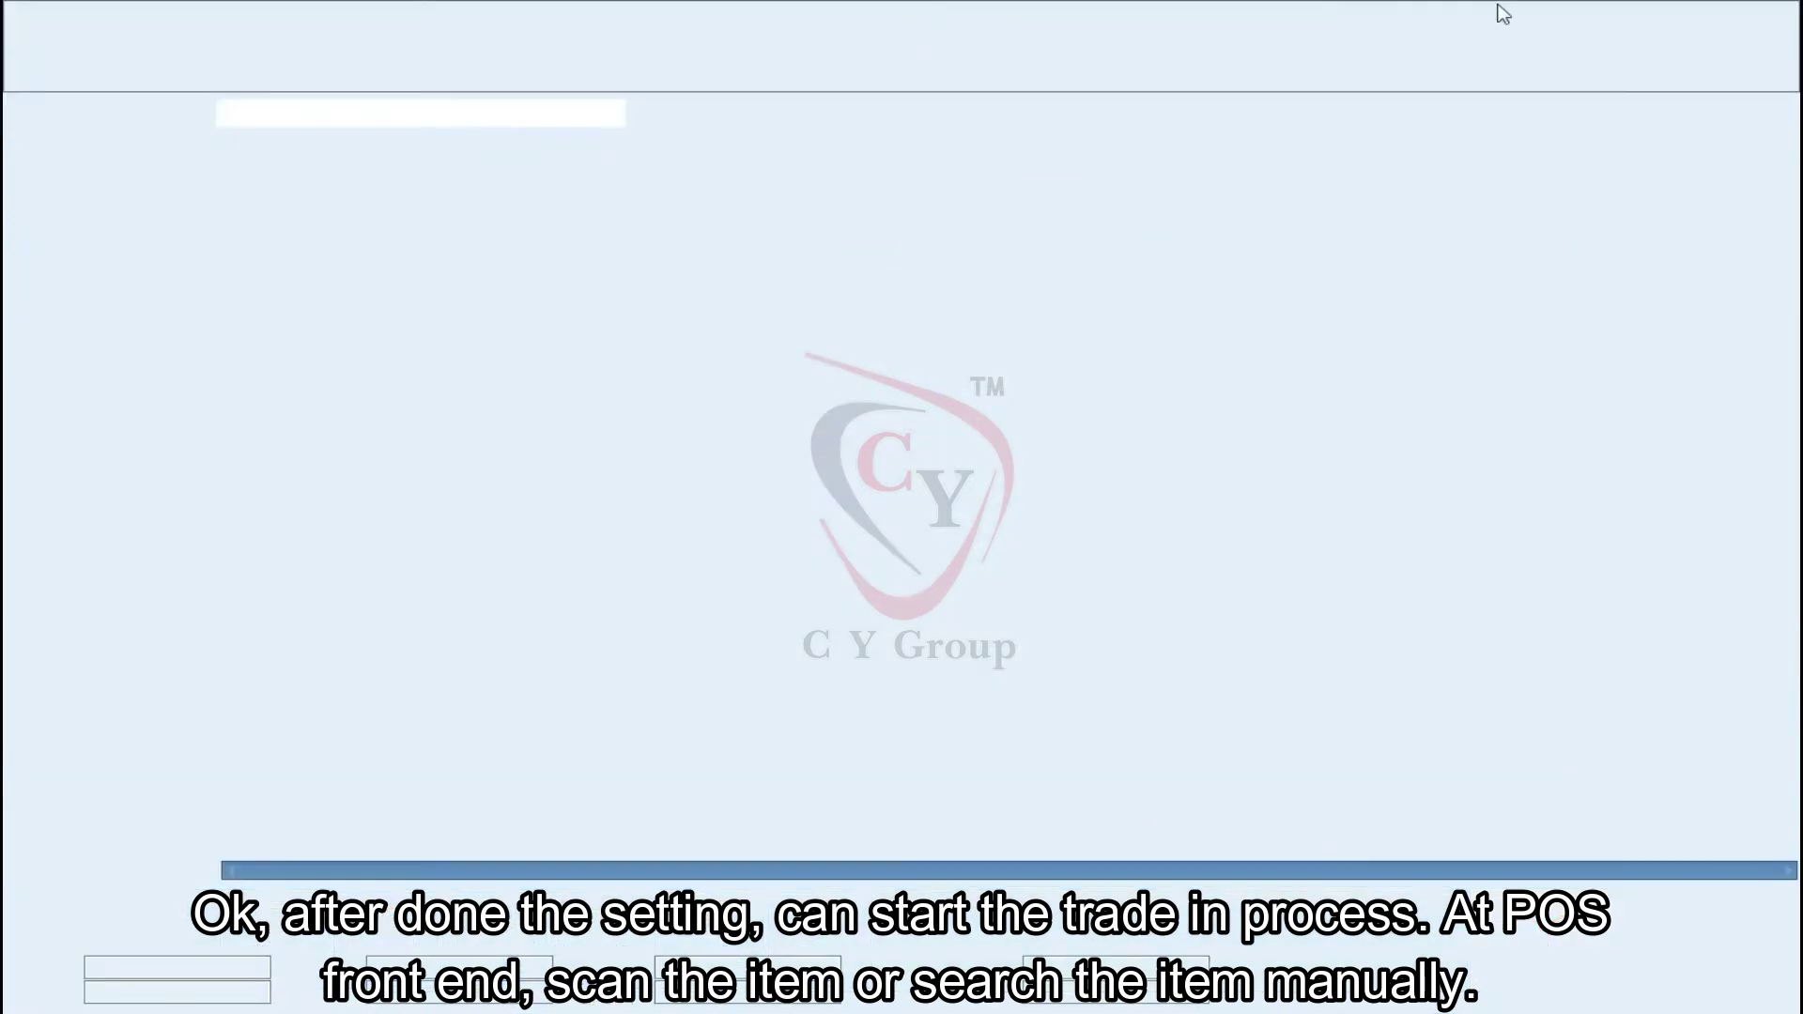
pyautogui.click(349, 438)
pyautogui.click(1625, 33)
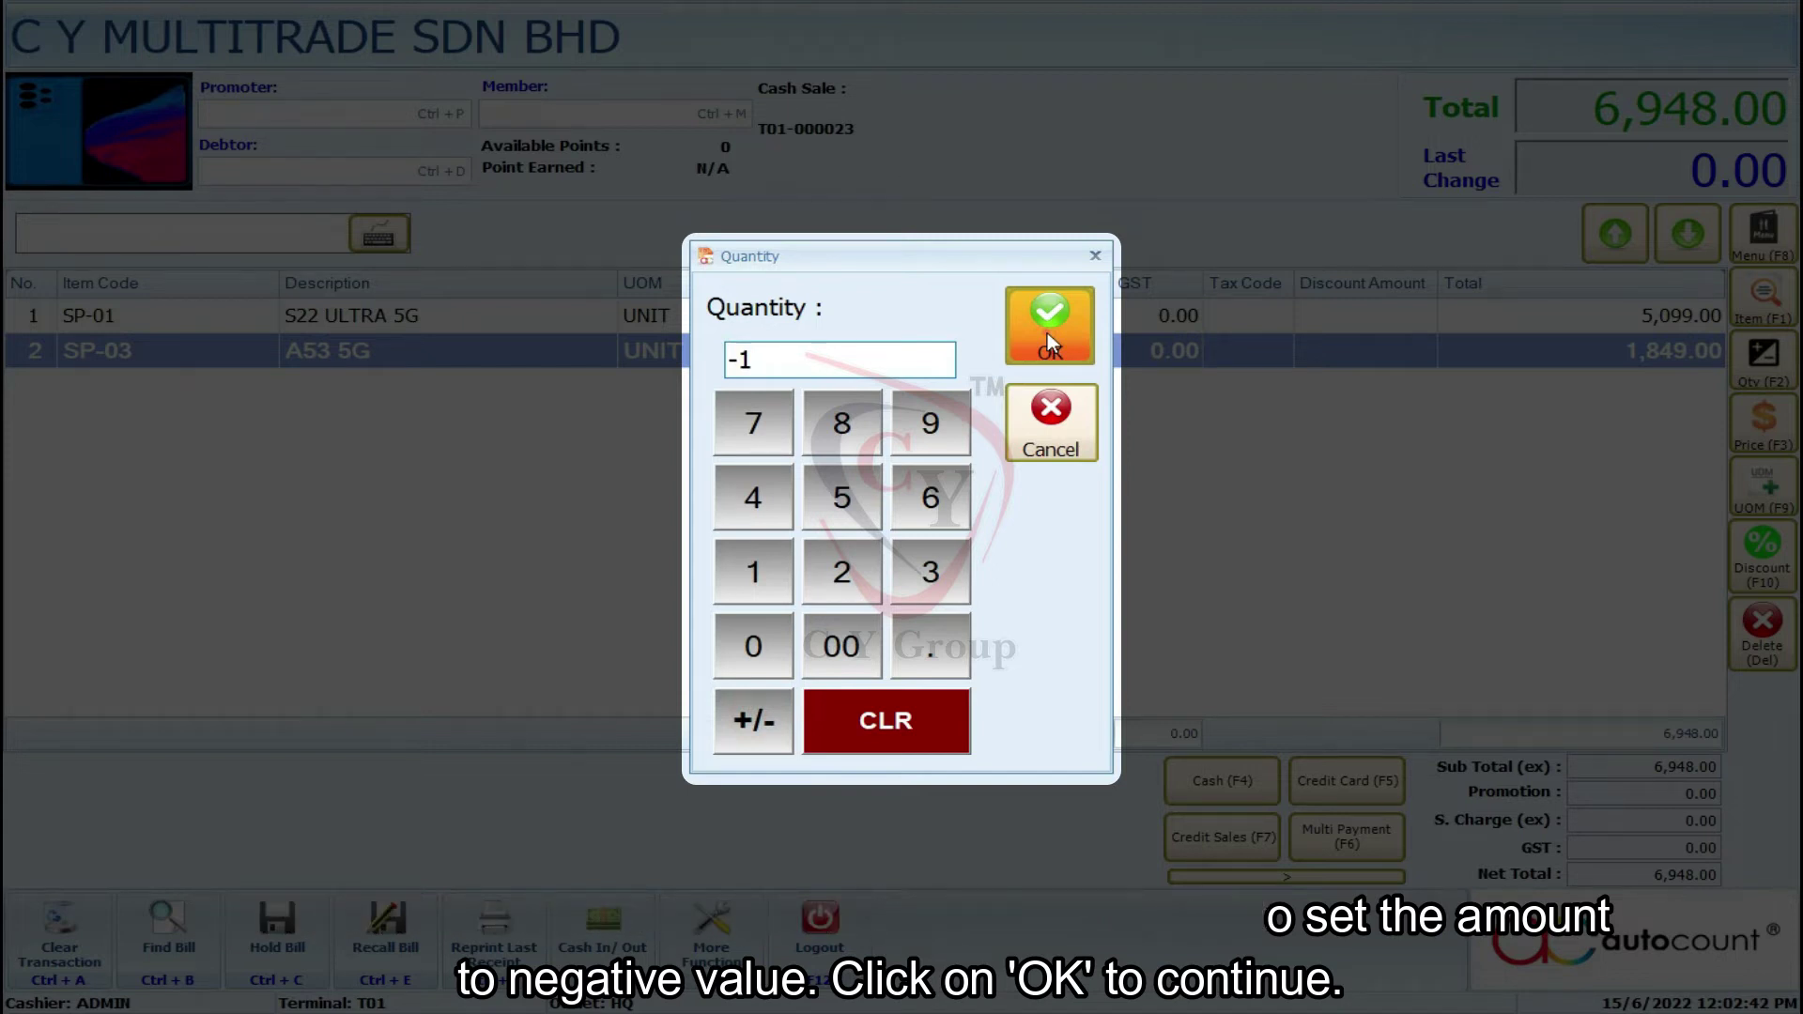
# Confirm the -1 quantity and record the A53 5G as a trade-in costing 1849
pyautogui.click(1046, 333)
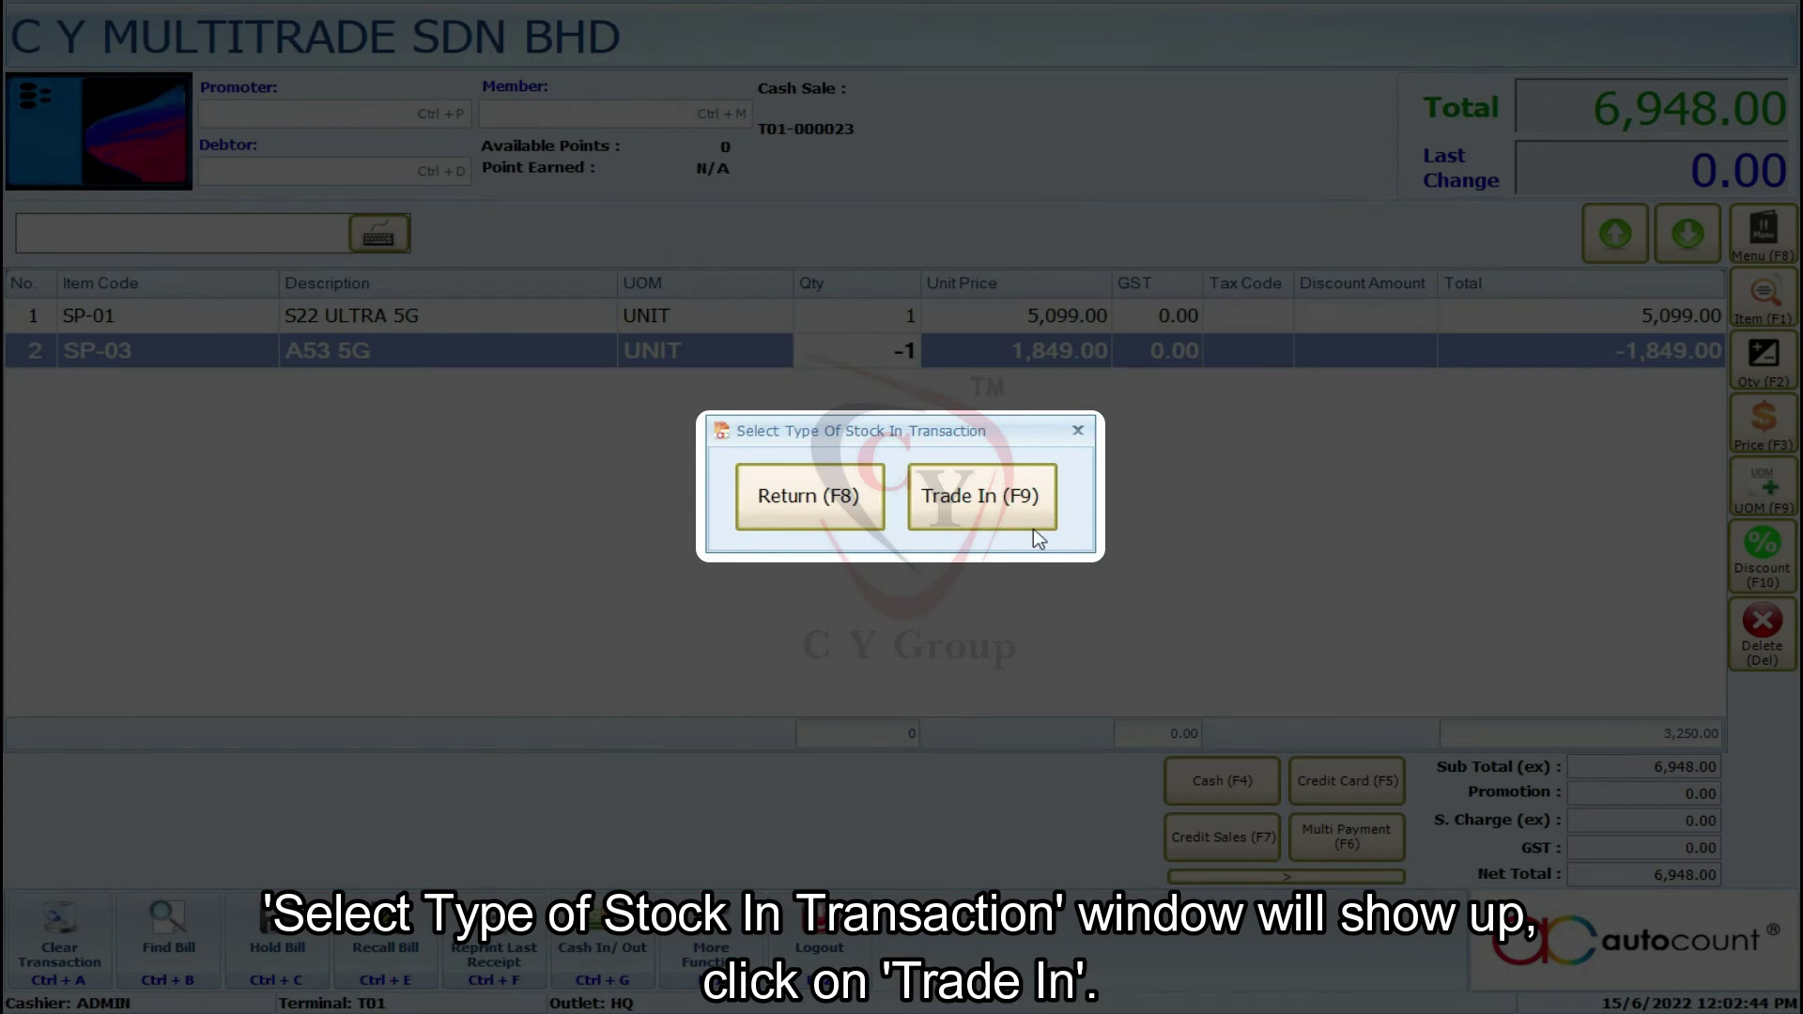
pyautogui.click(1033, 526)
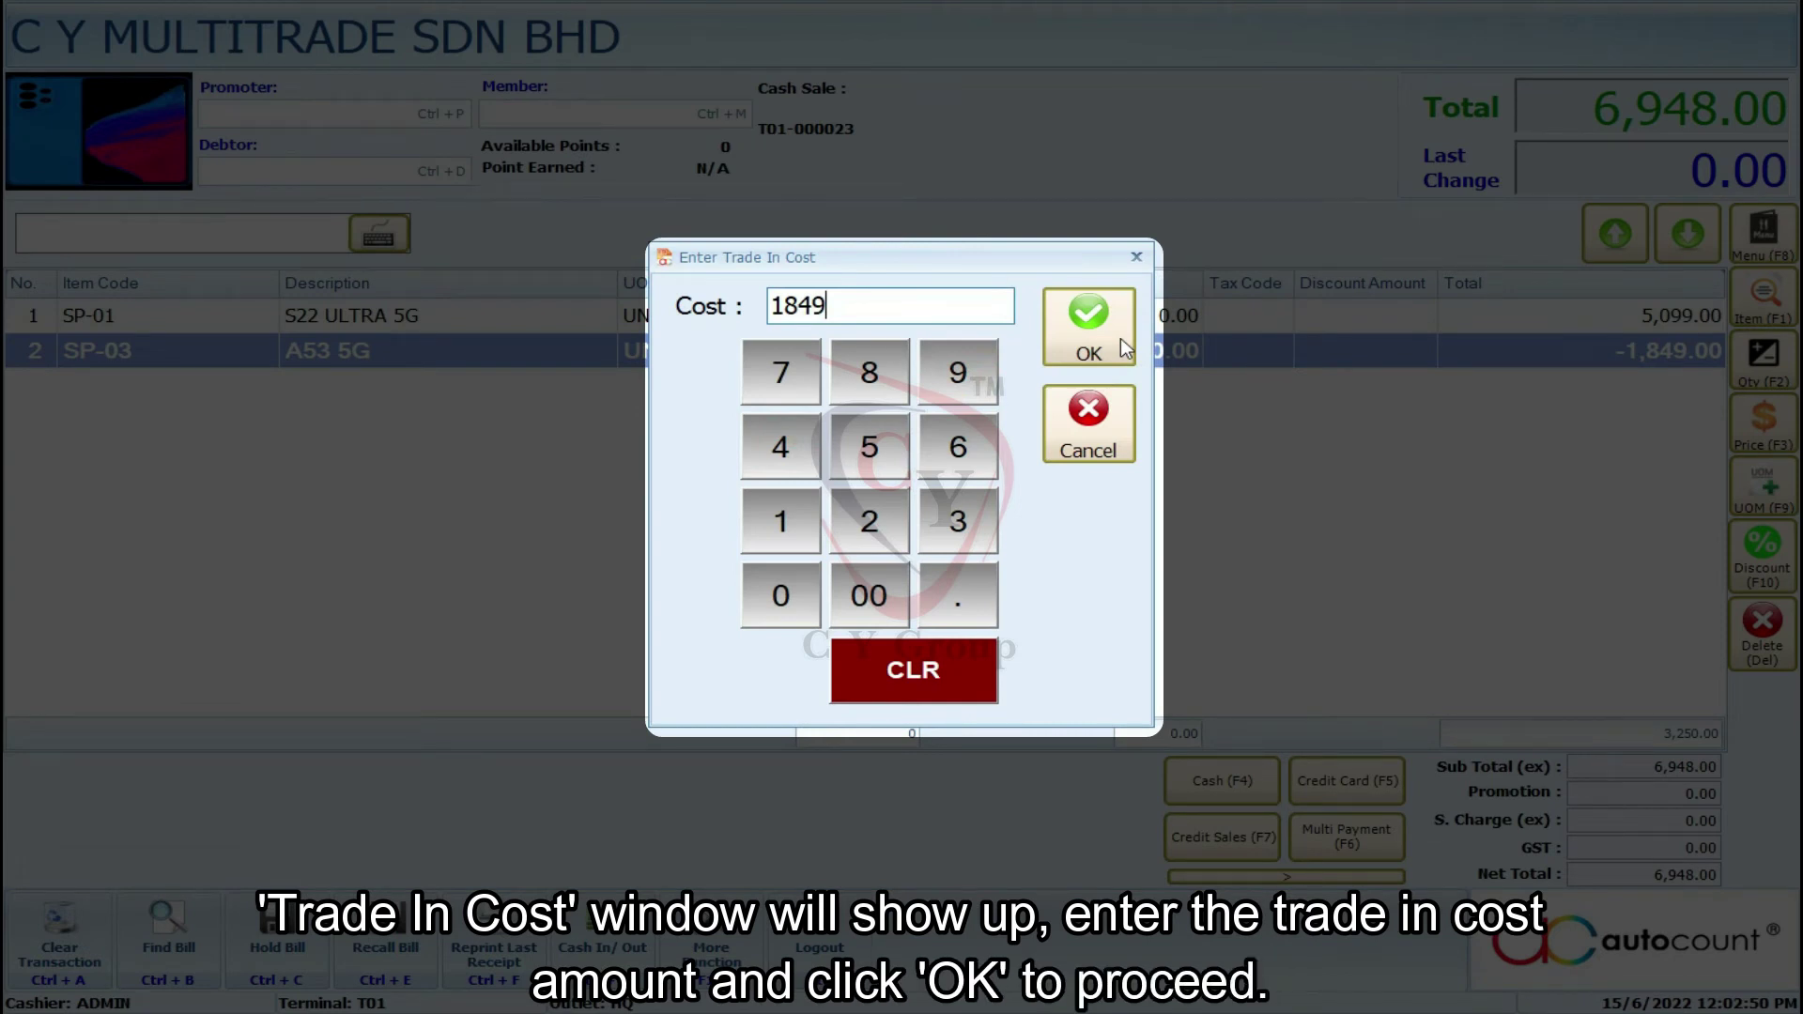
pyautogui.click(1120, 339)
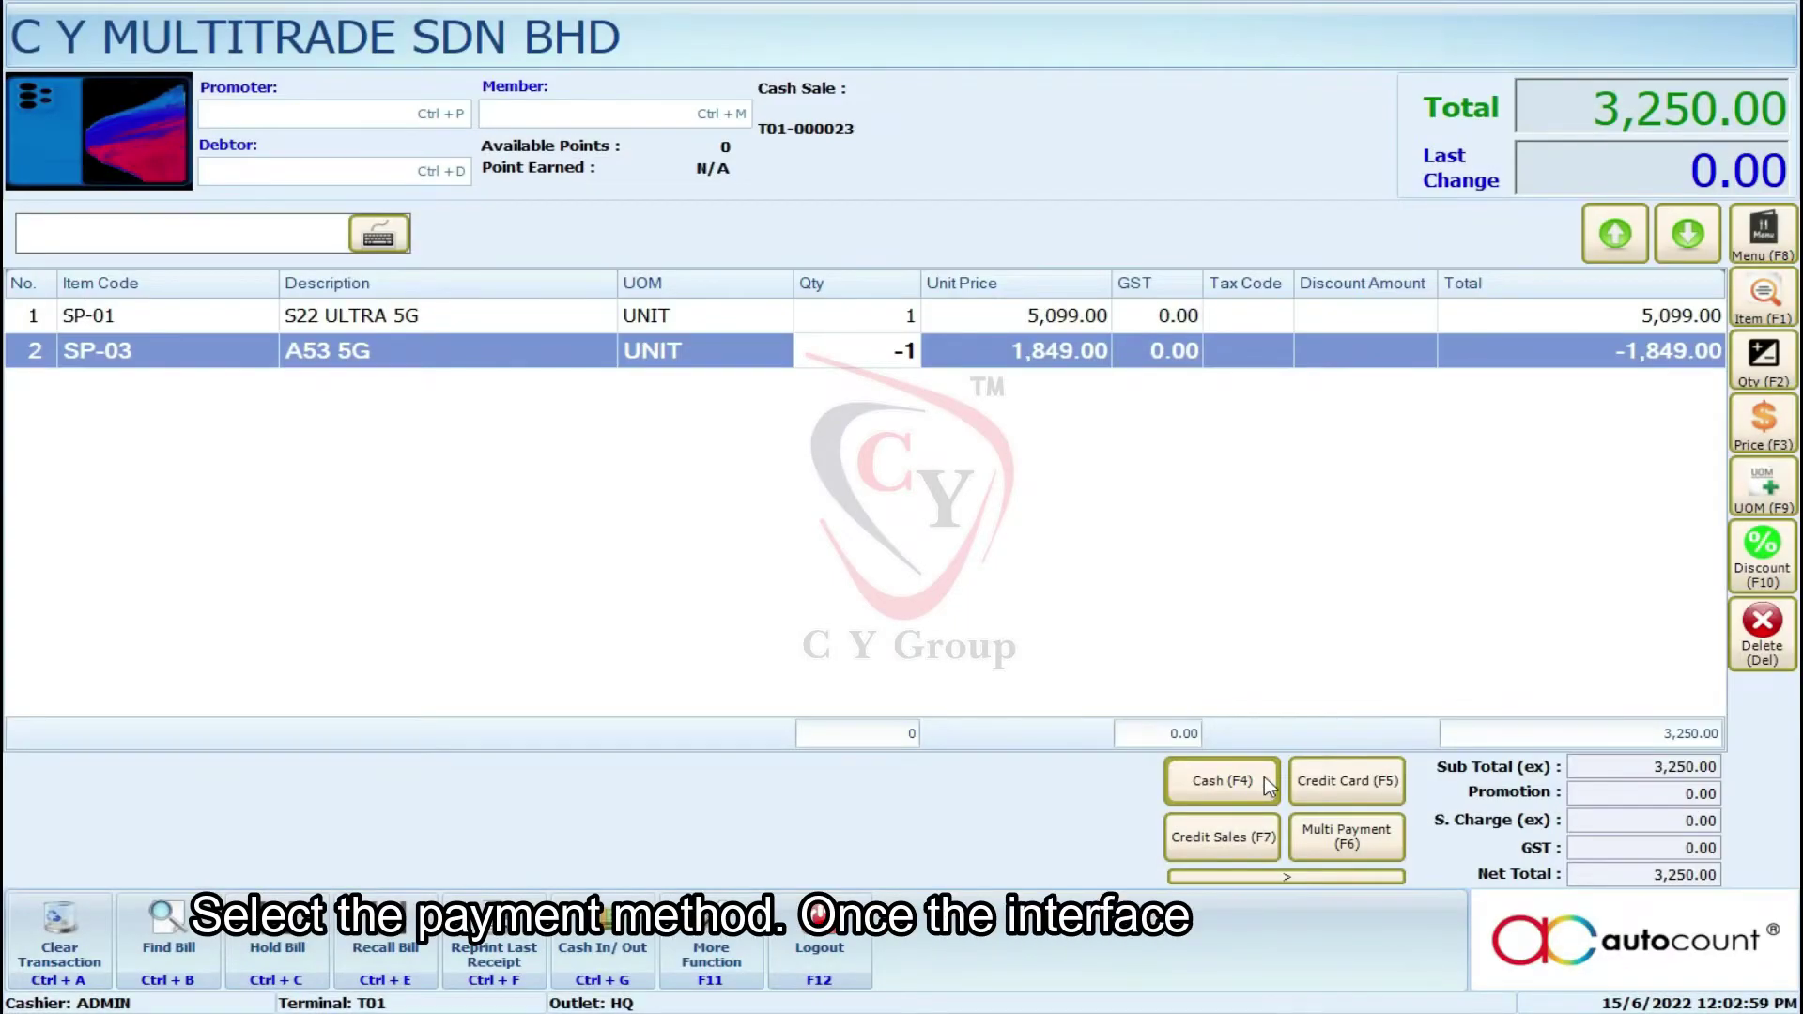
# Pay the full 3,250.00 in cash, saving bill T01-000023
pyautogui.click(1268, 783)
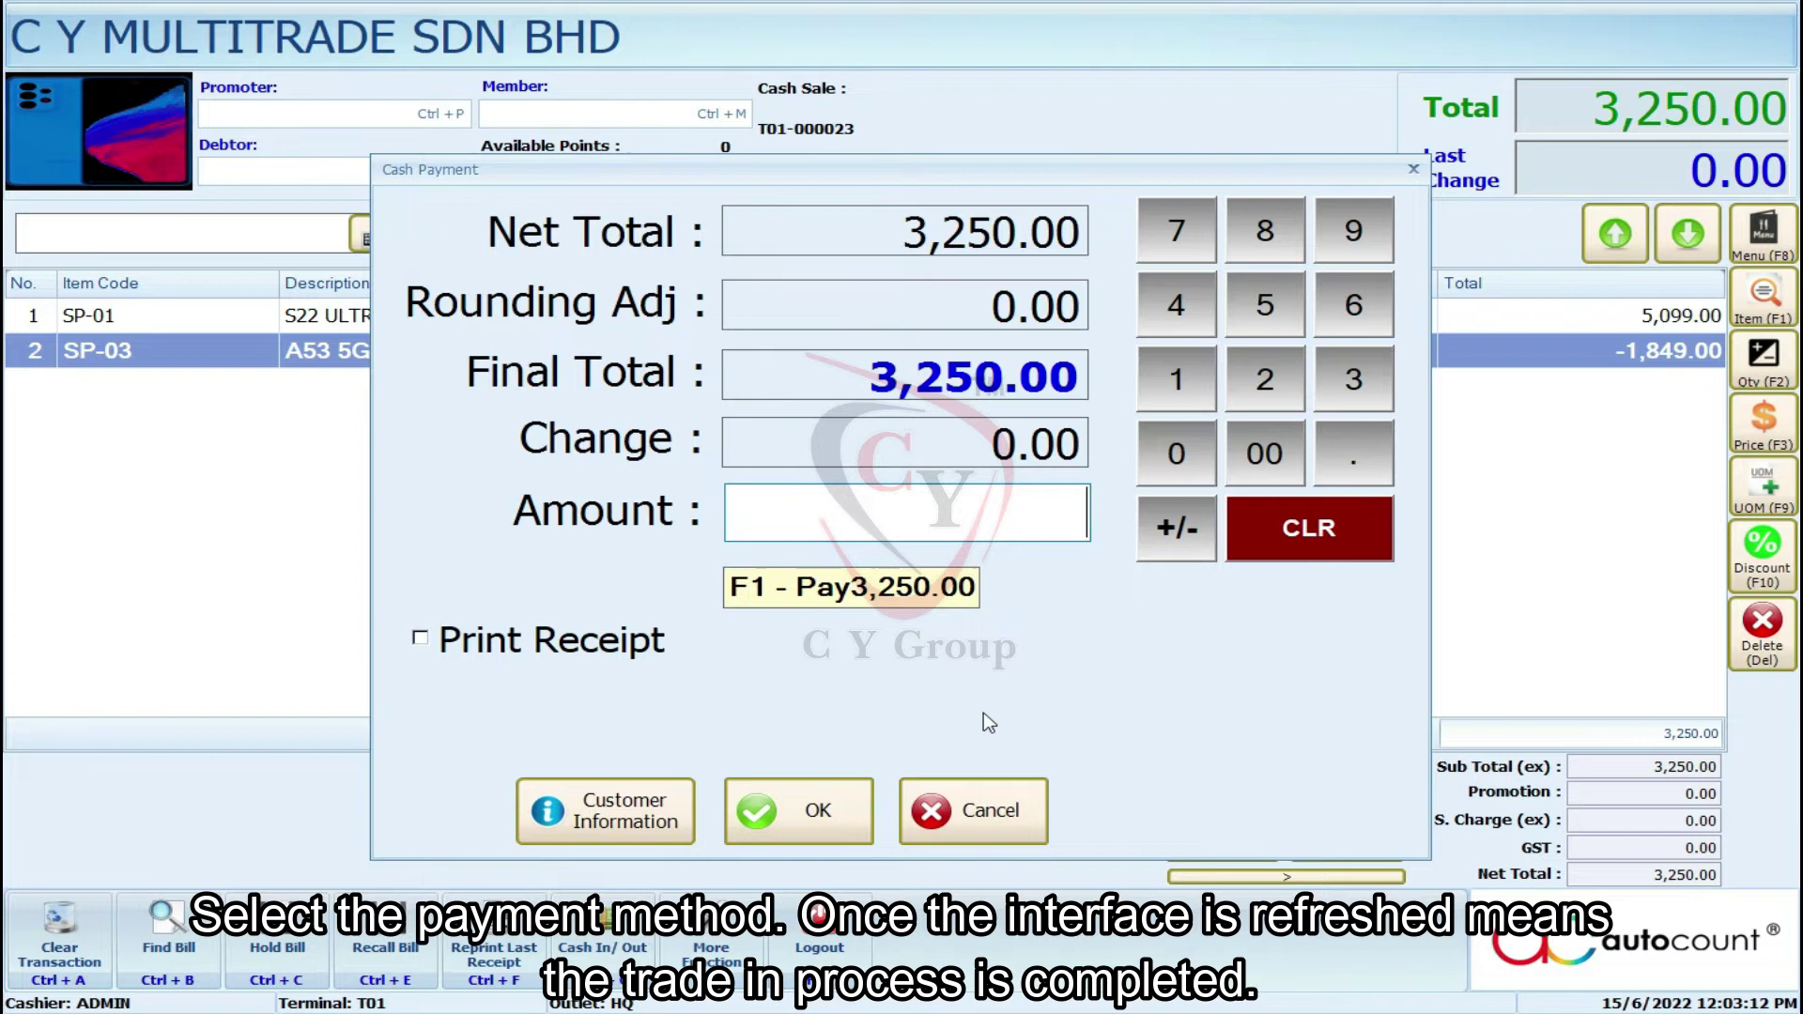
pyautogui.click(900, 588)
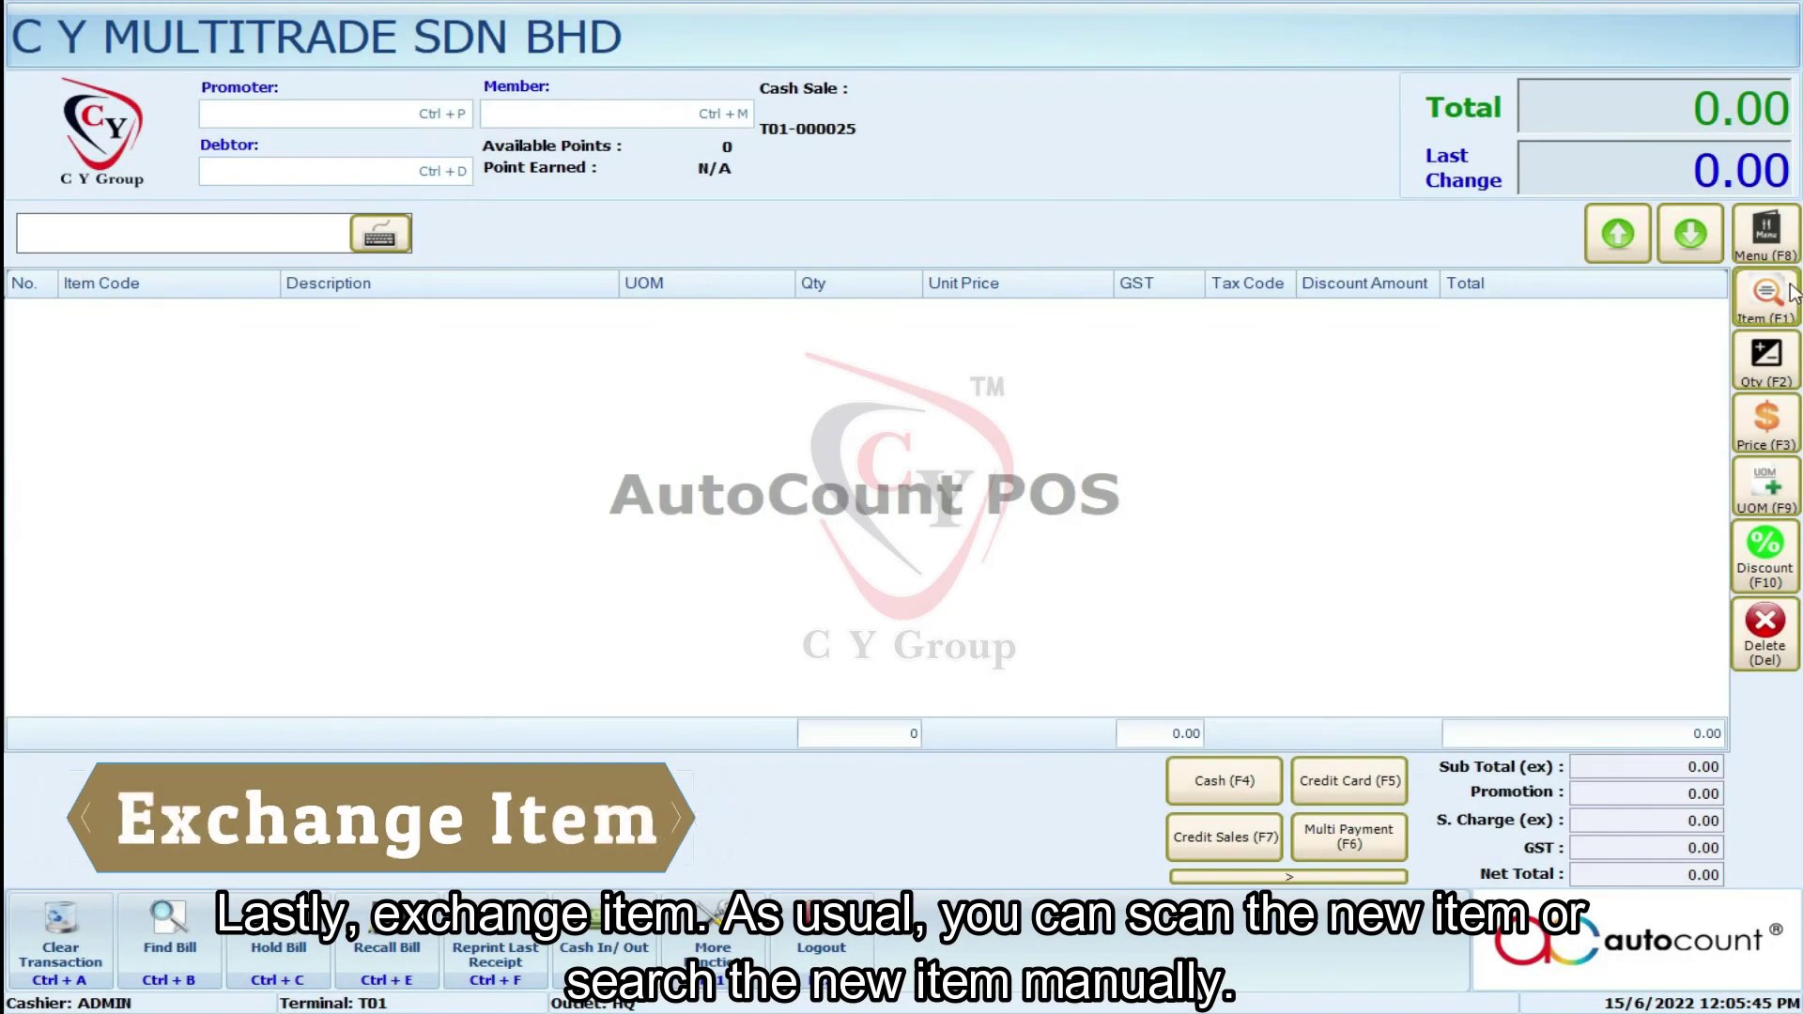
# Put SP-01 S22 ULTRA 5G and SP-02 iPhone 13 Pro on bill T01-000025, with -1 for the iPhone
pyautogui.click(1789, 294)
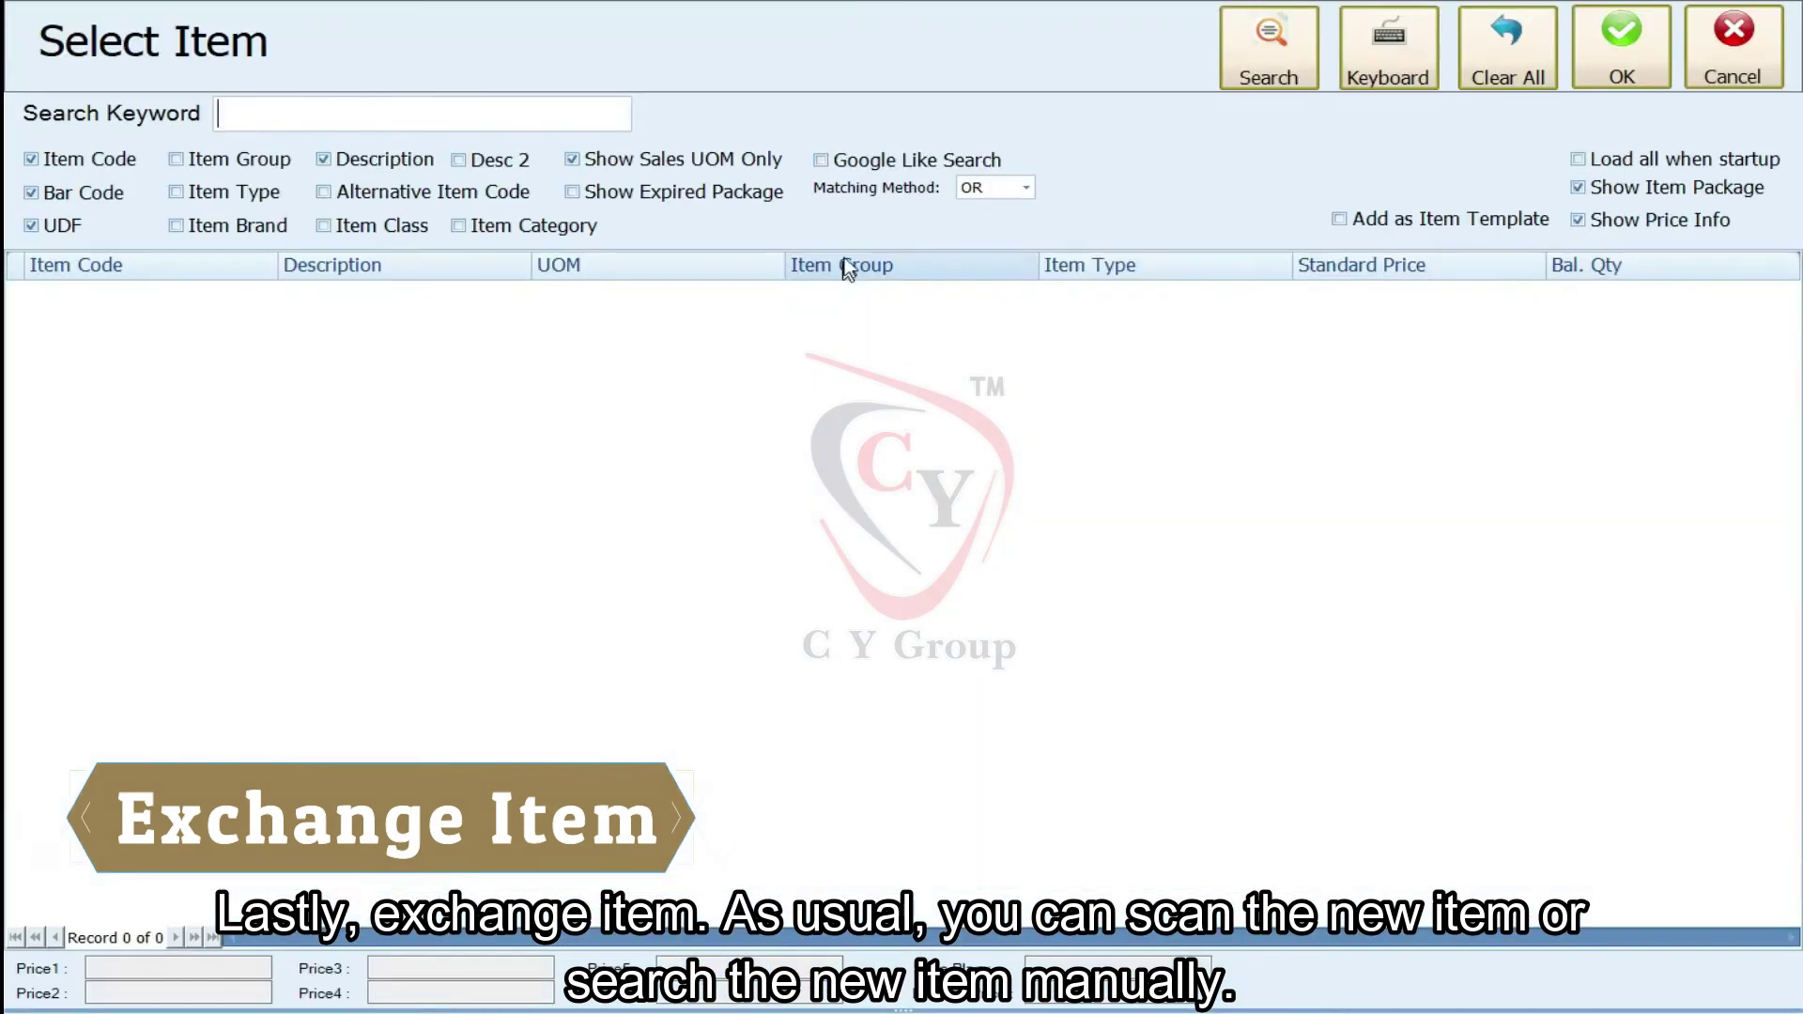
pyautogui.click(1269, 47)
pyautogui.click(202, 367)
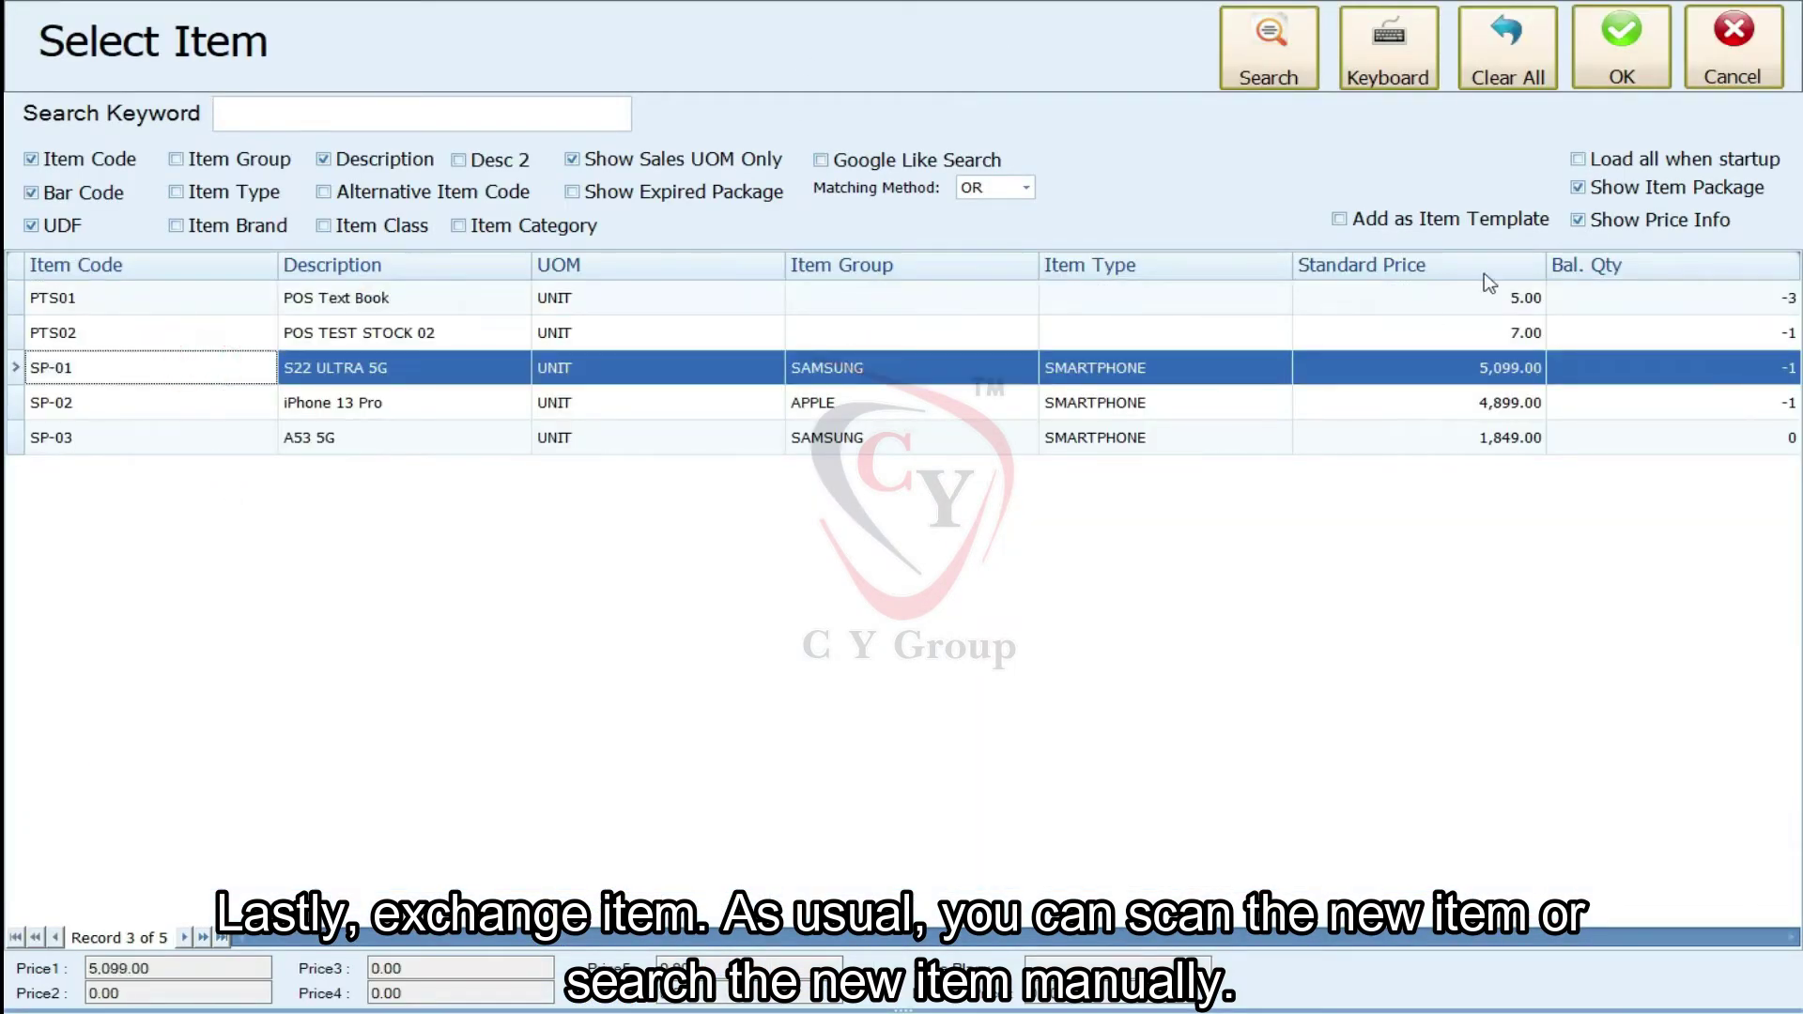
pyautogui.click(1633, 55)
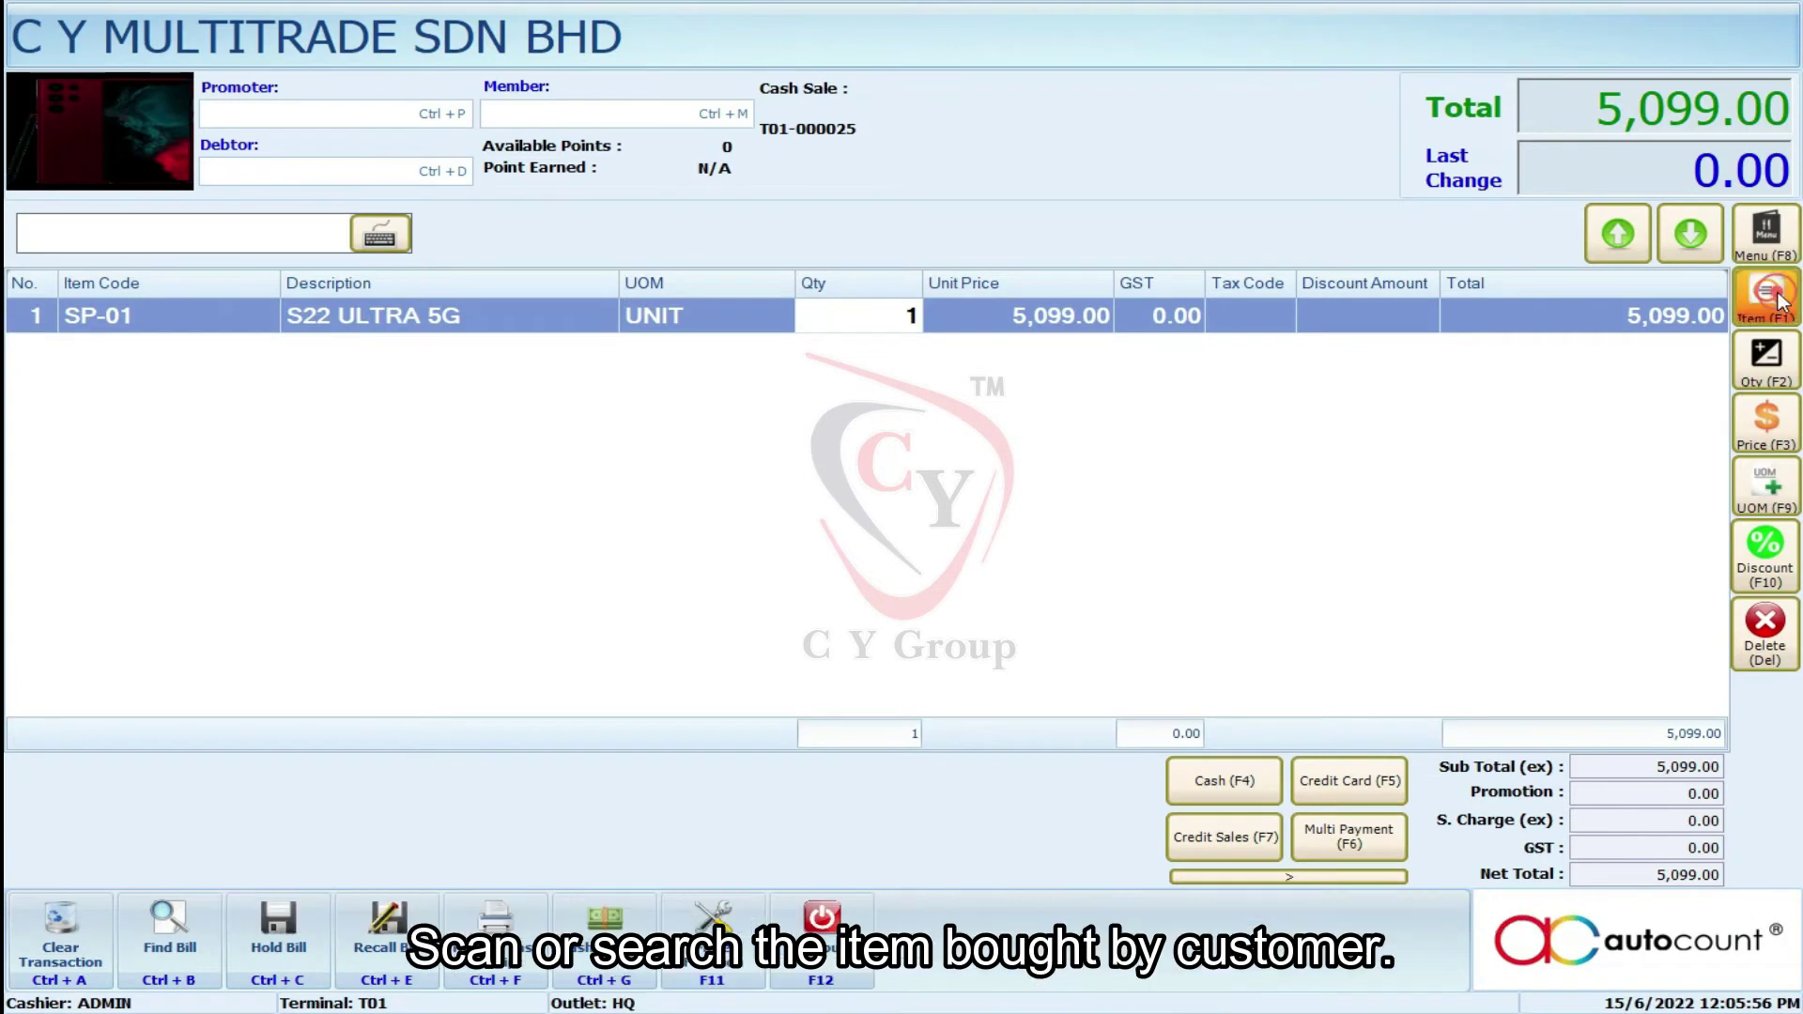
pyautogui.click(1782, 298)
pyautogui.click(1269, 47)
pyautogui.click(374, 403)
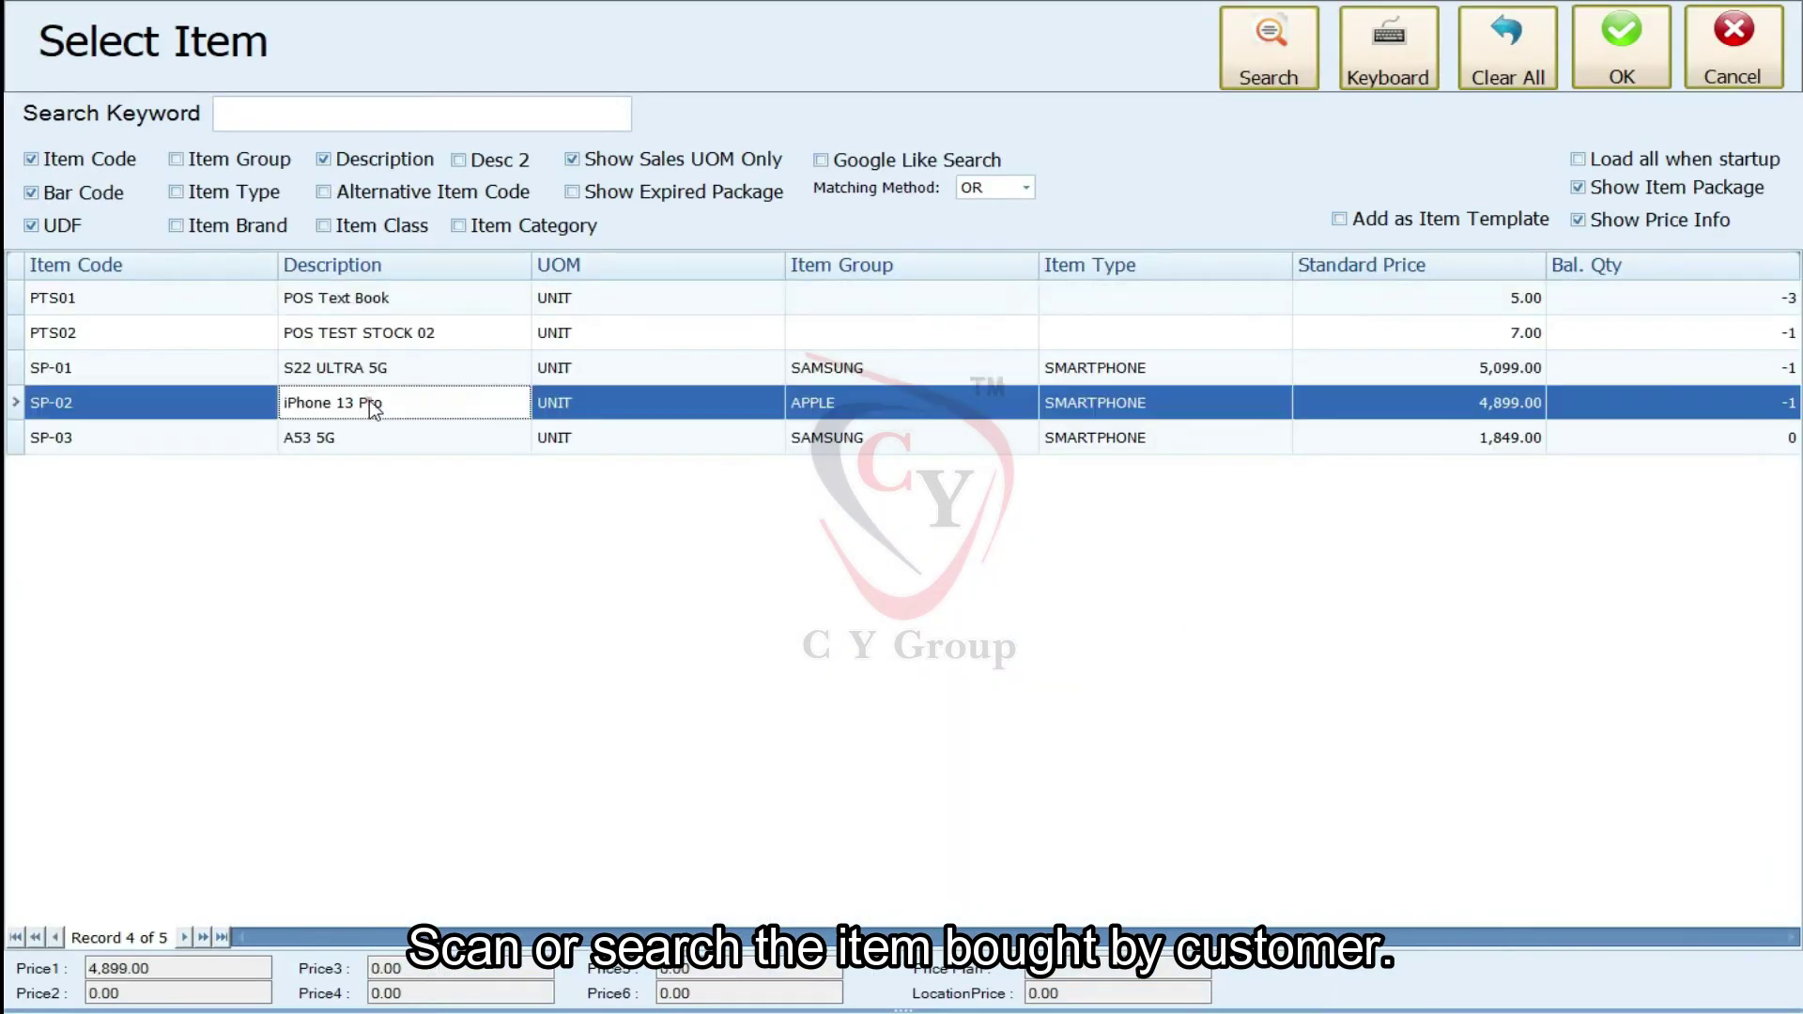
pyautogui.click(1622, 47)
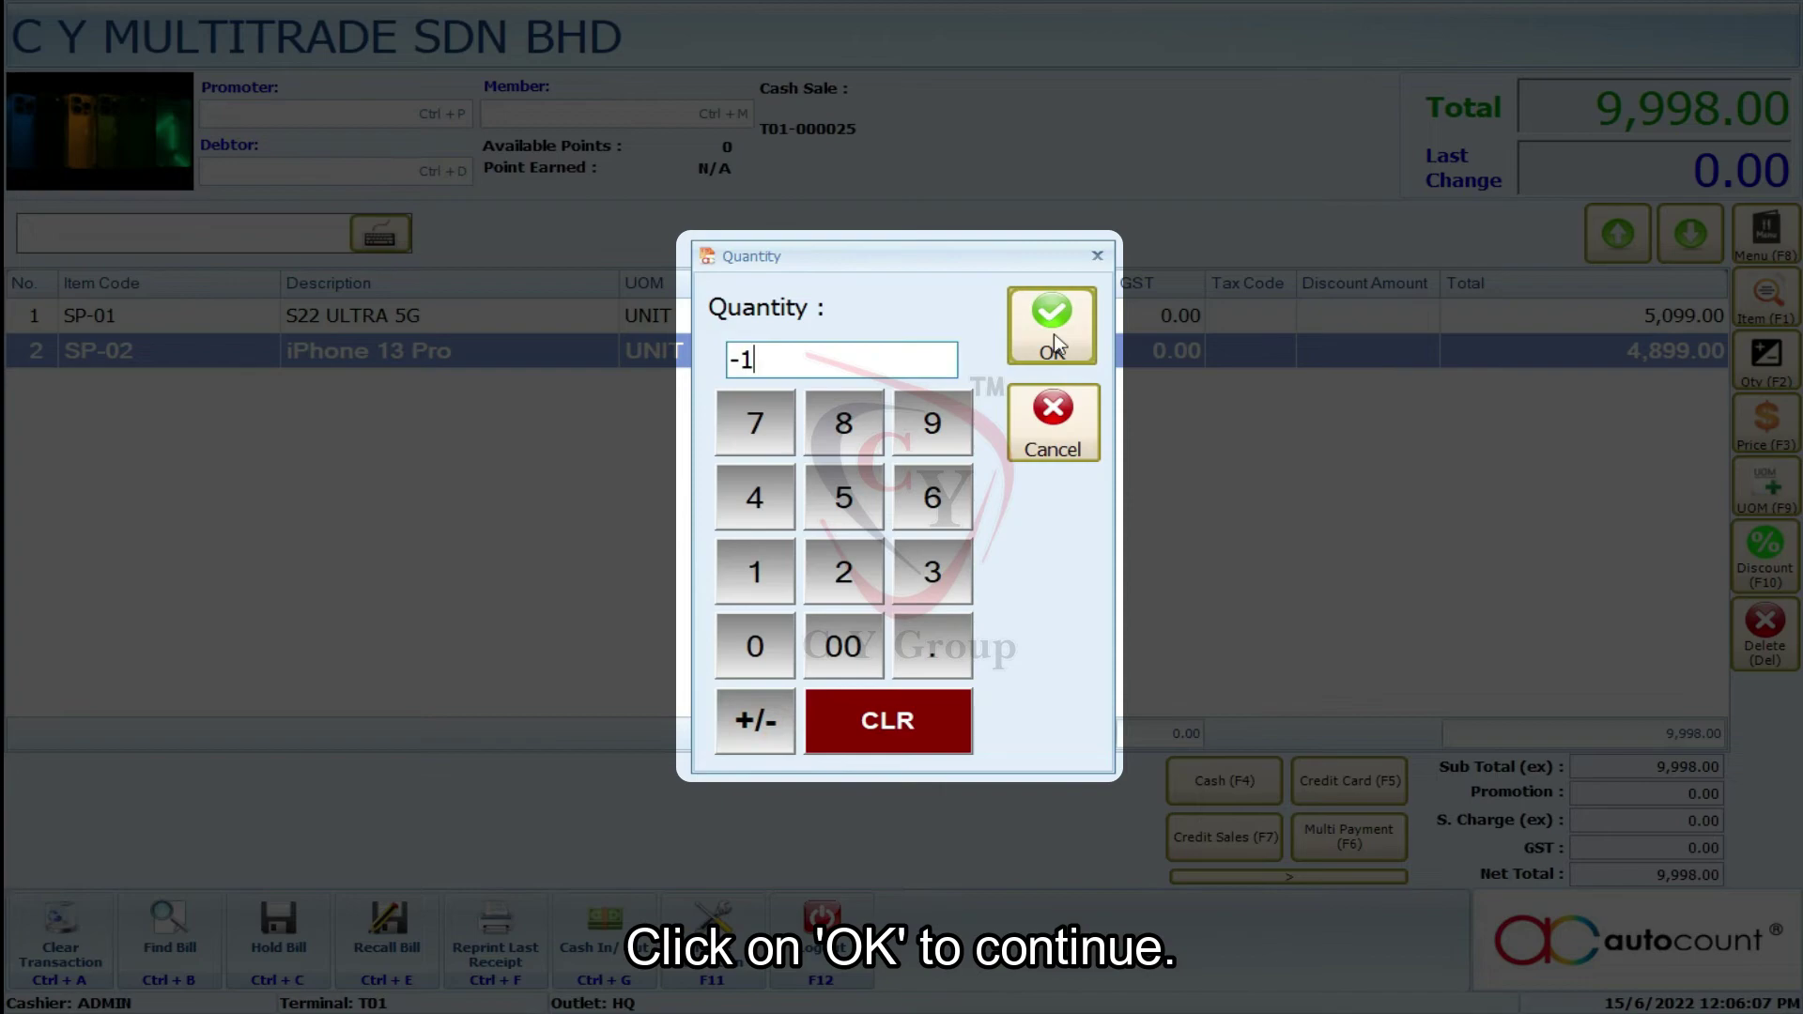
# Confirm the -1 quantity and link the iPhone return to receipt T01-000024, leaving 200.00
pyautogui.click(1054, 334)
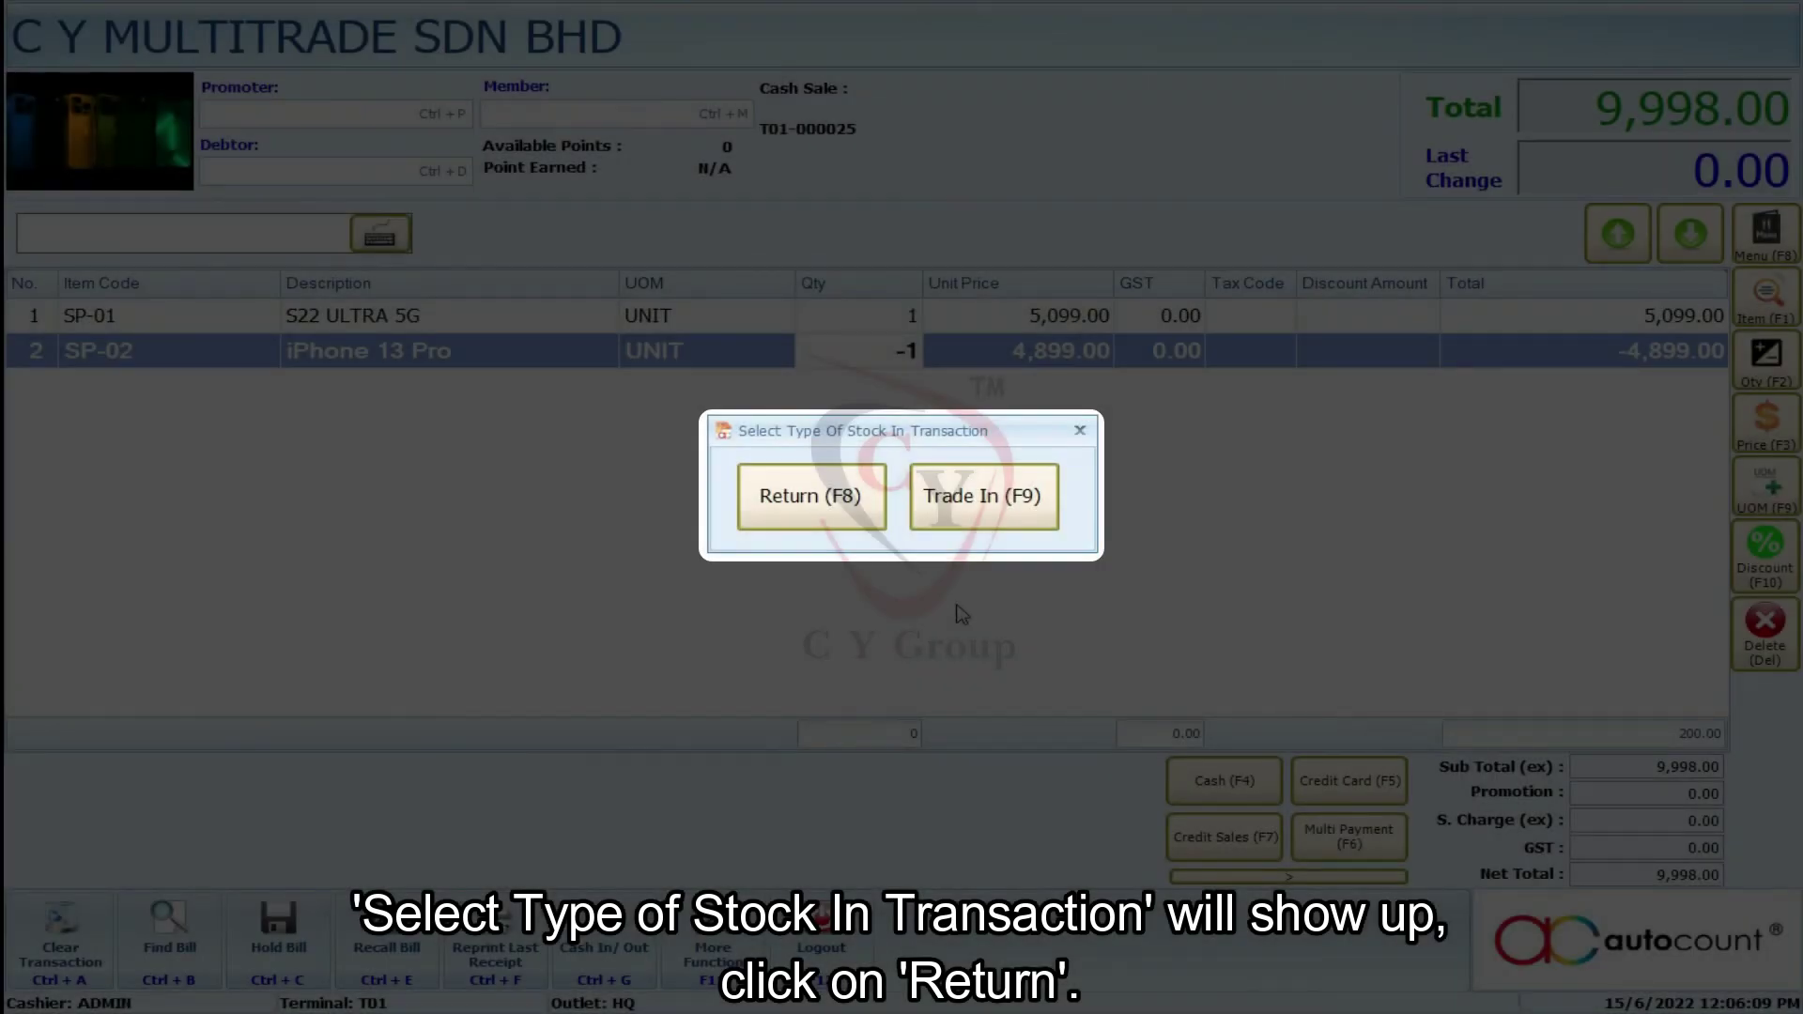
pyautogui.click(812, 496)
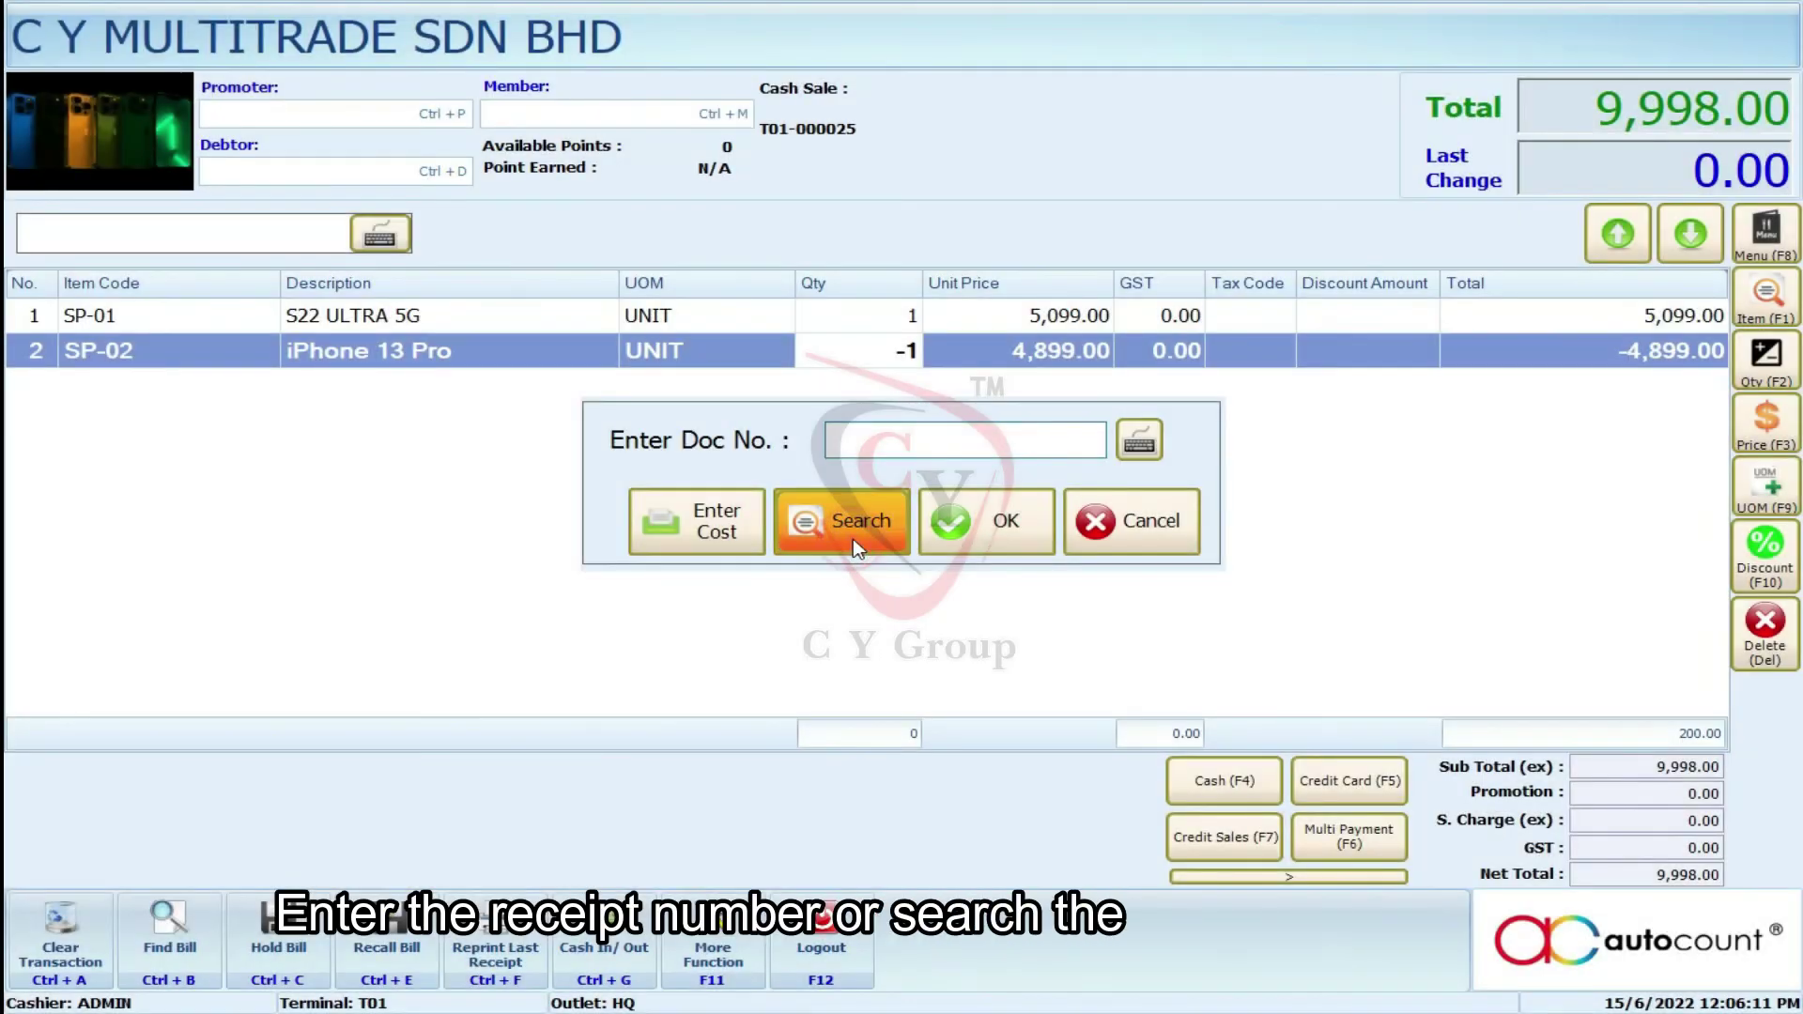
pyautogui.click(857, 523)
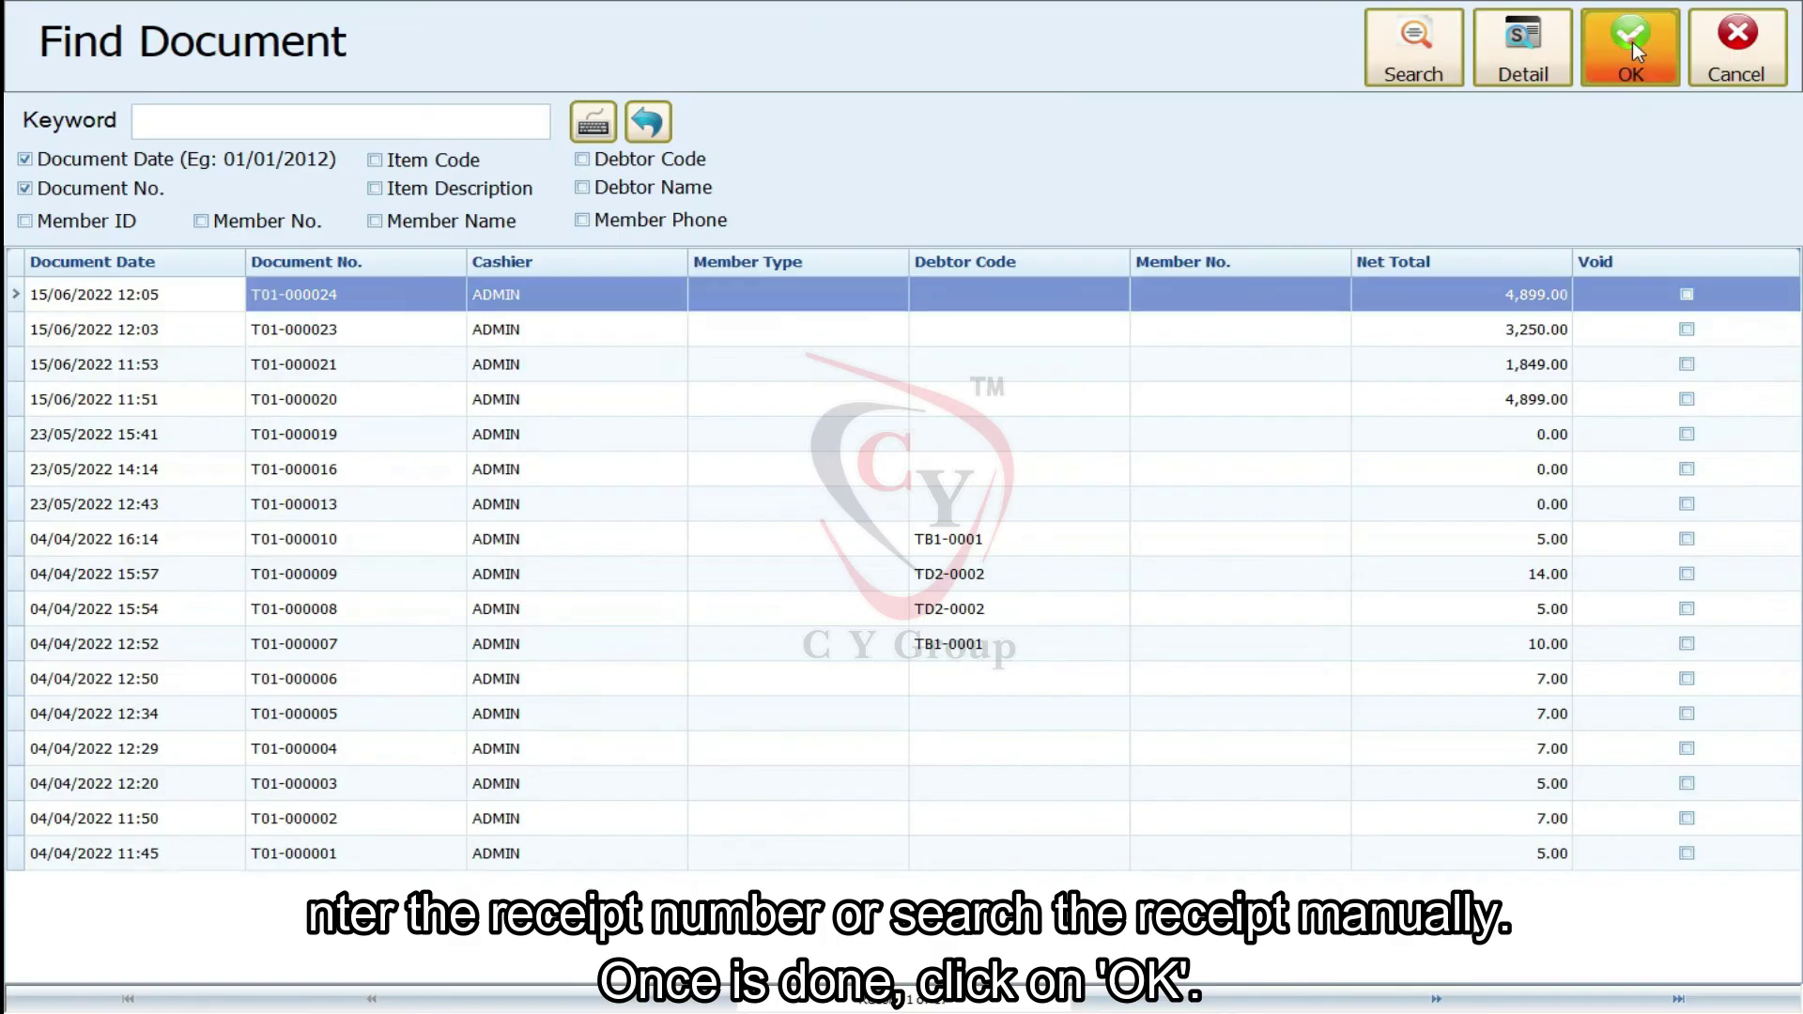
pyautogui.click(1631, 47)
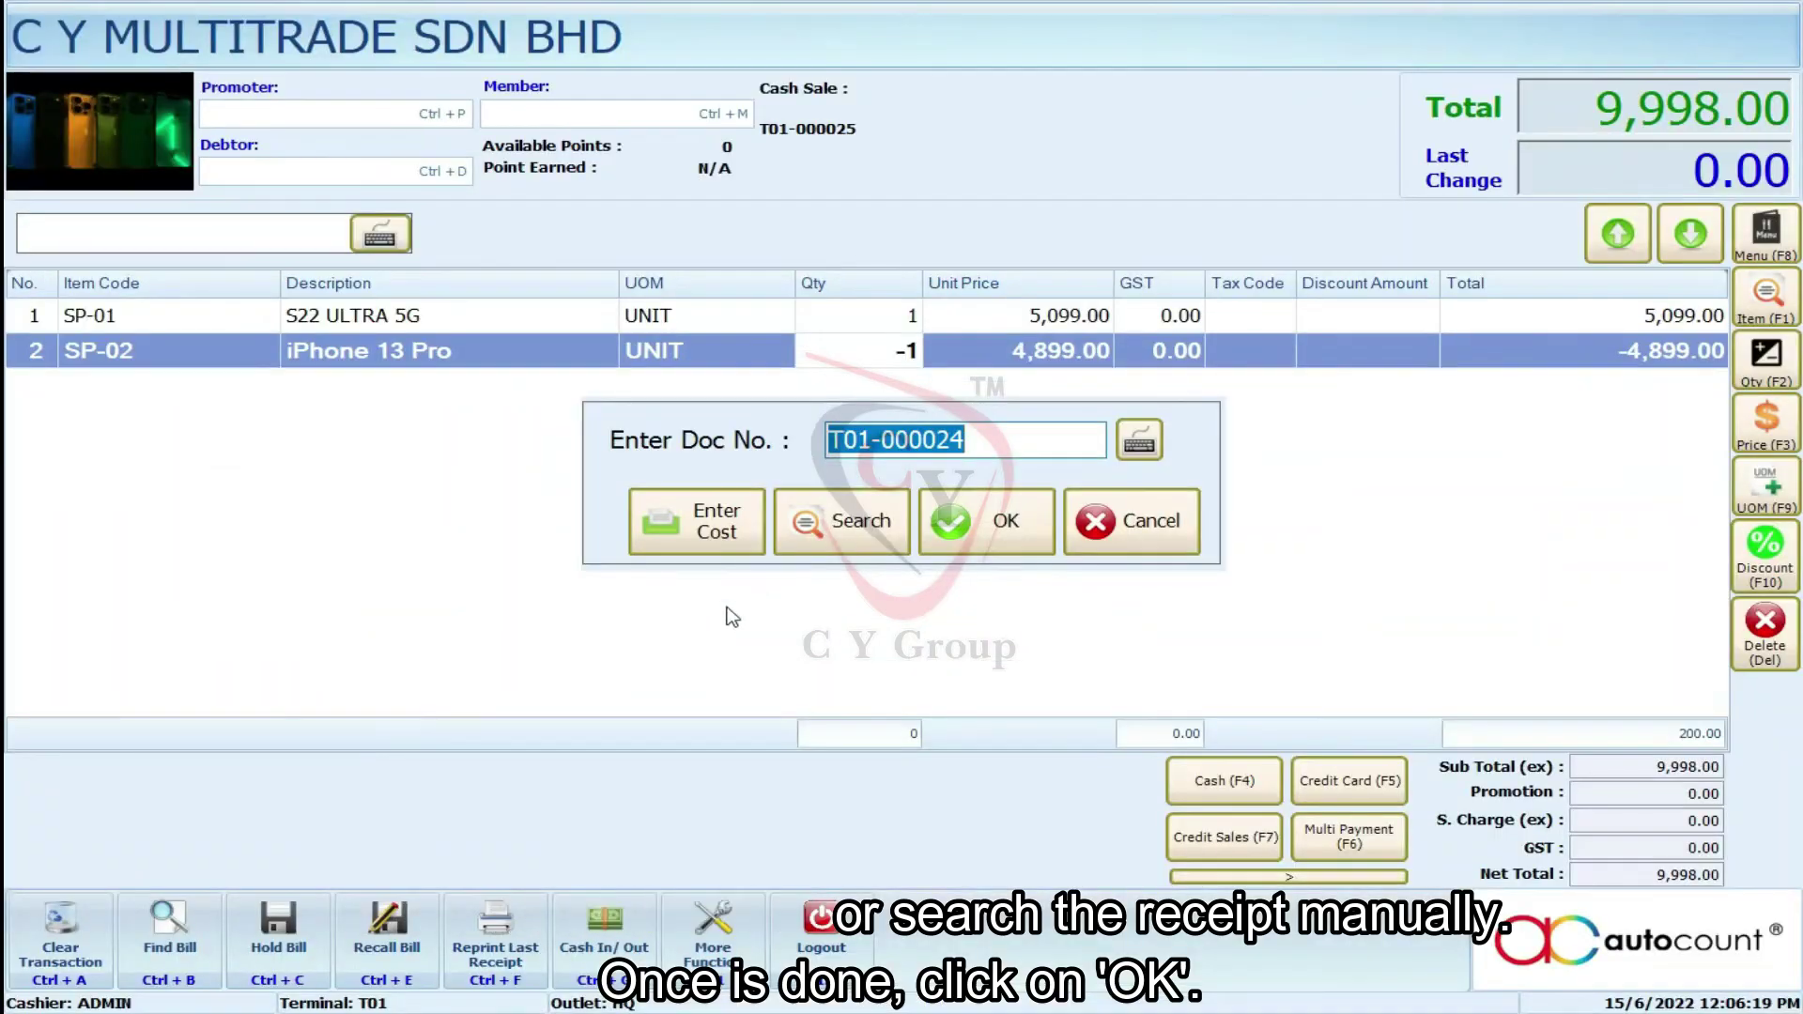
pyautogui.click(996, 522)
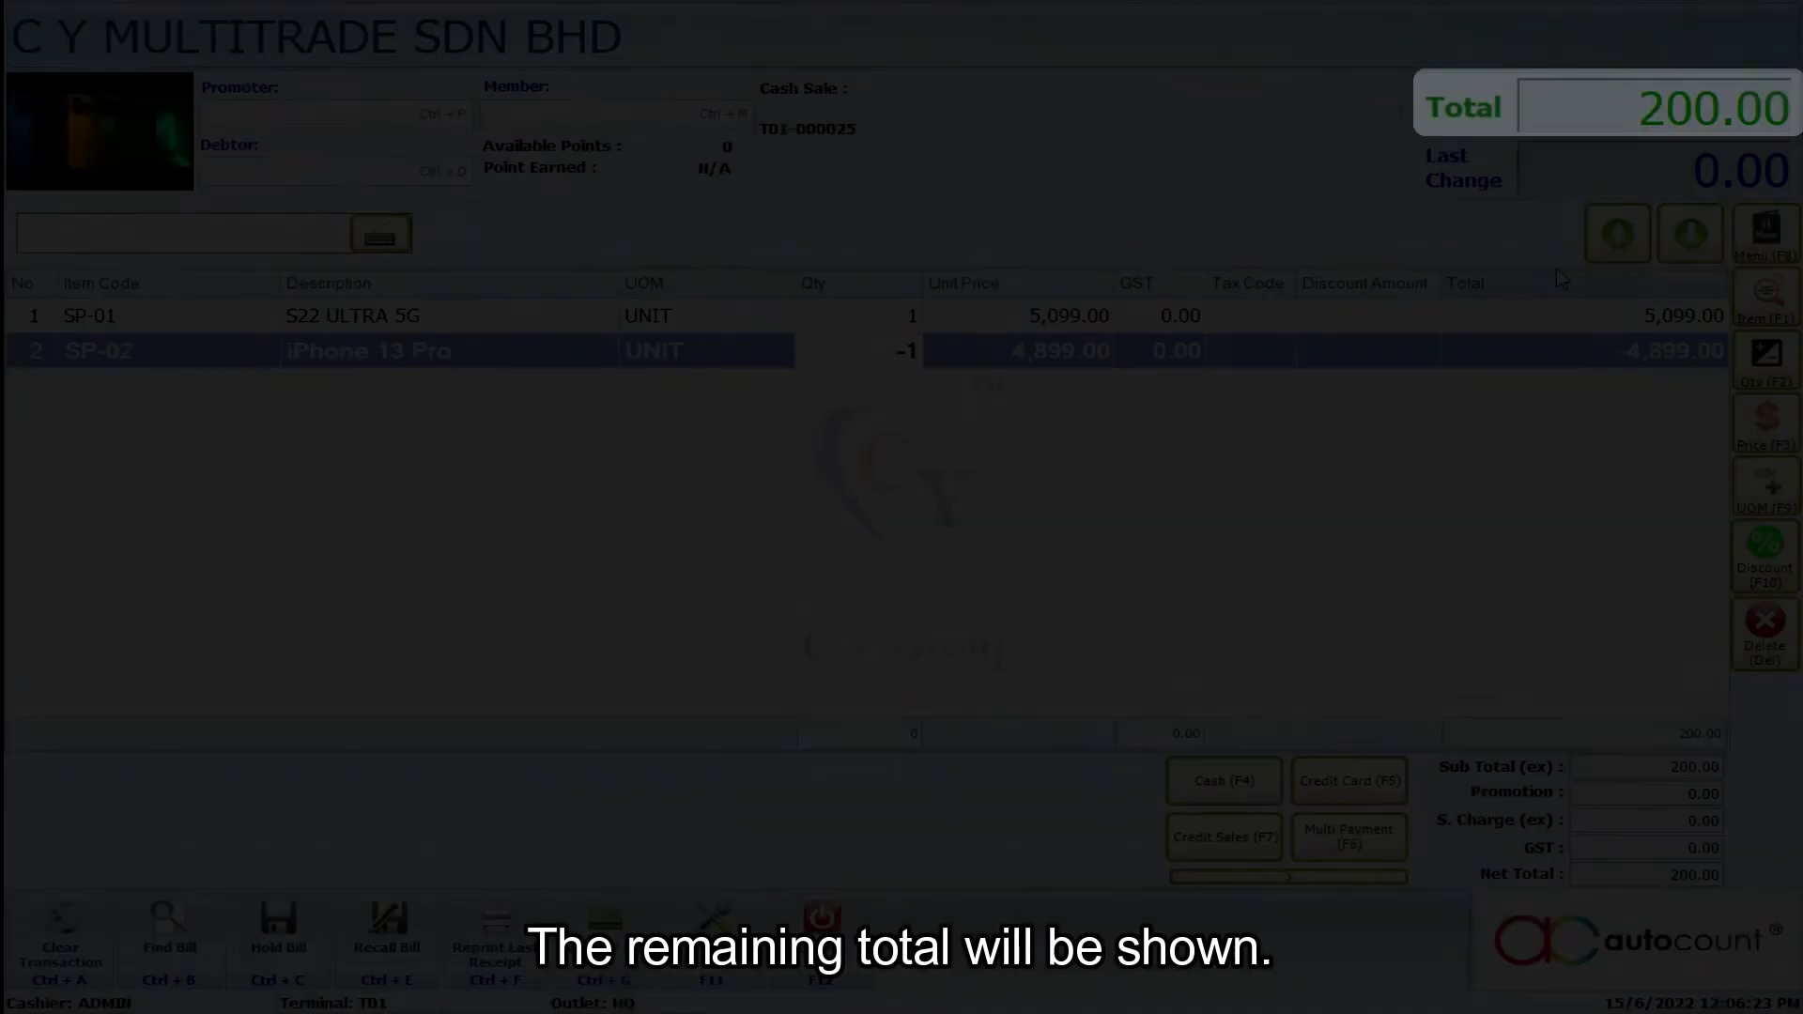